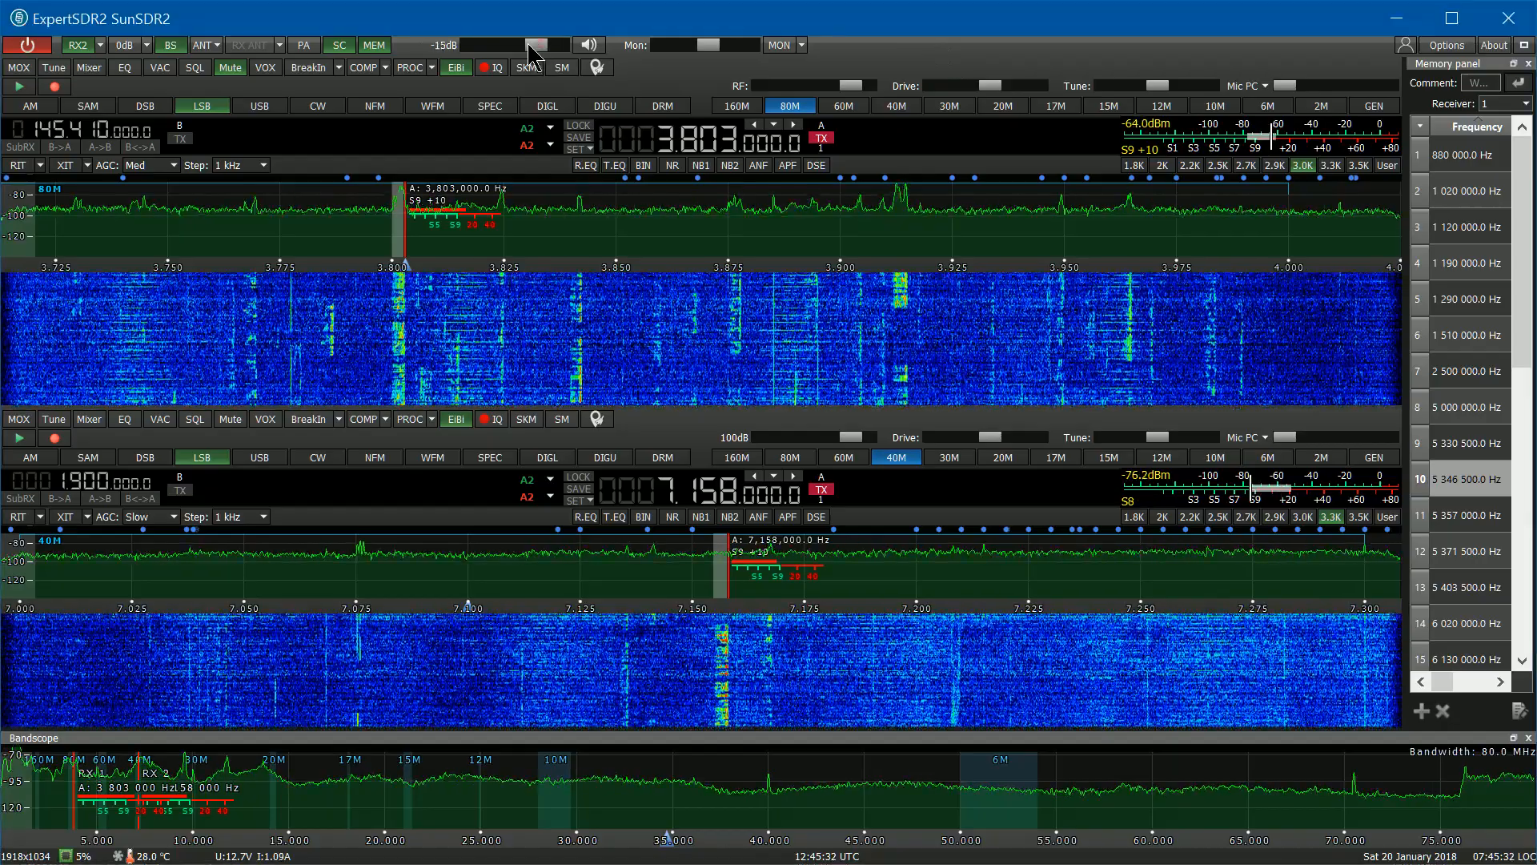
# Step: Lower the master audio volume to about -46 dB
pyautogui.moveTo(544, 46); pyautogui.dragTo(497, 44)
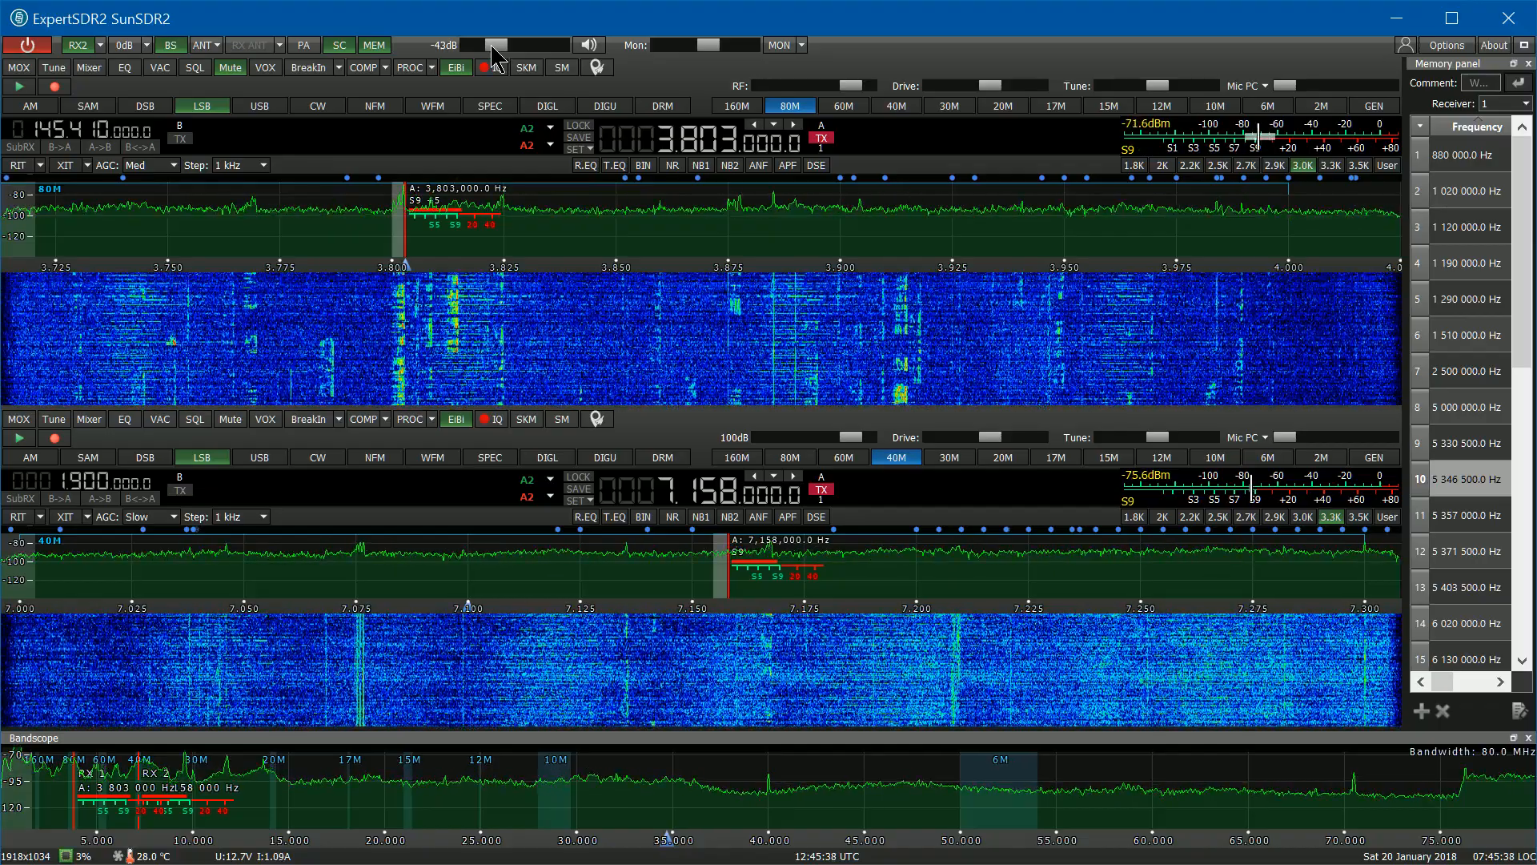
pyautogui.moveTo(493, 44); pyautogui.dragTo(487, 45)
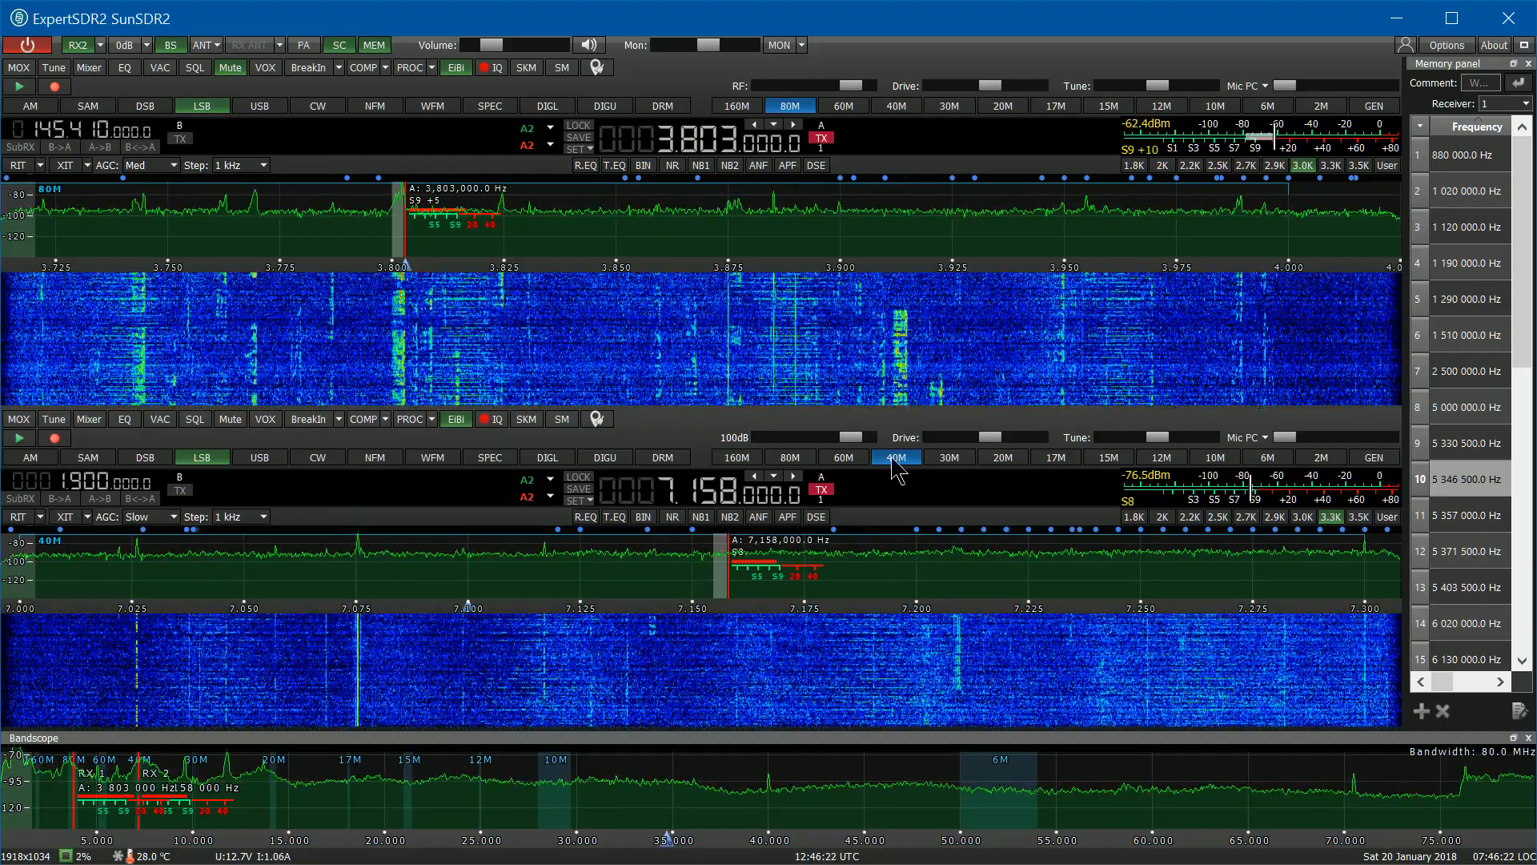
# Step: Tune the 40 m receiver to 7.210 then 7.129 MHz while raising the volume to full
pyautogui.click(960, 650)
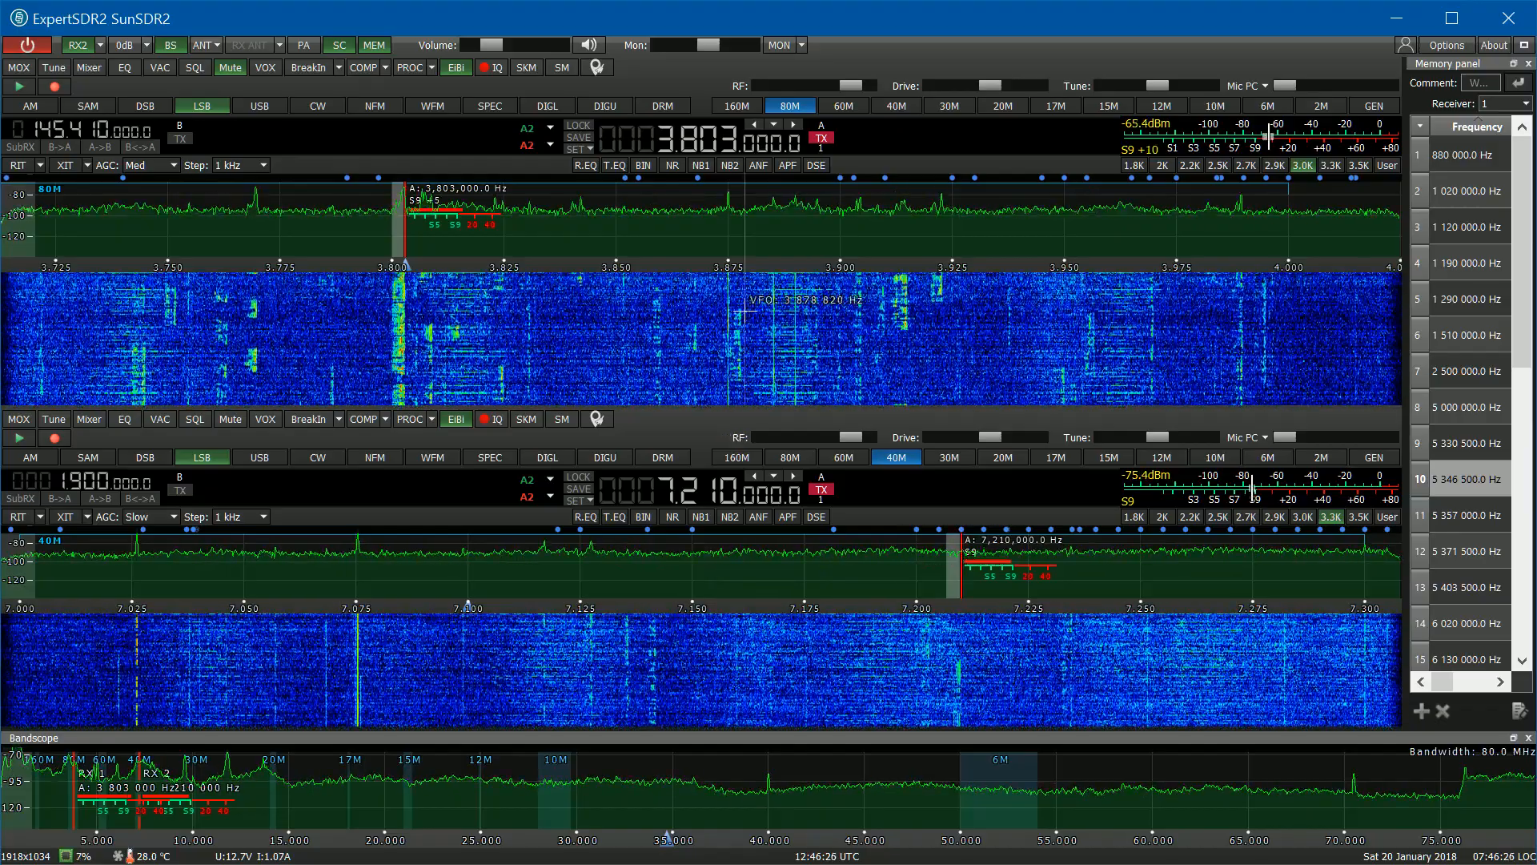
pyautogui.moveTo(494, 46); pyautogui.dragTo(532, 54)
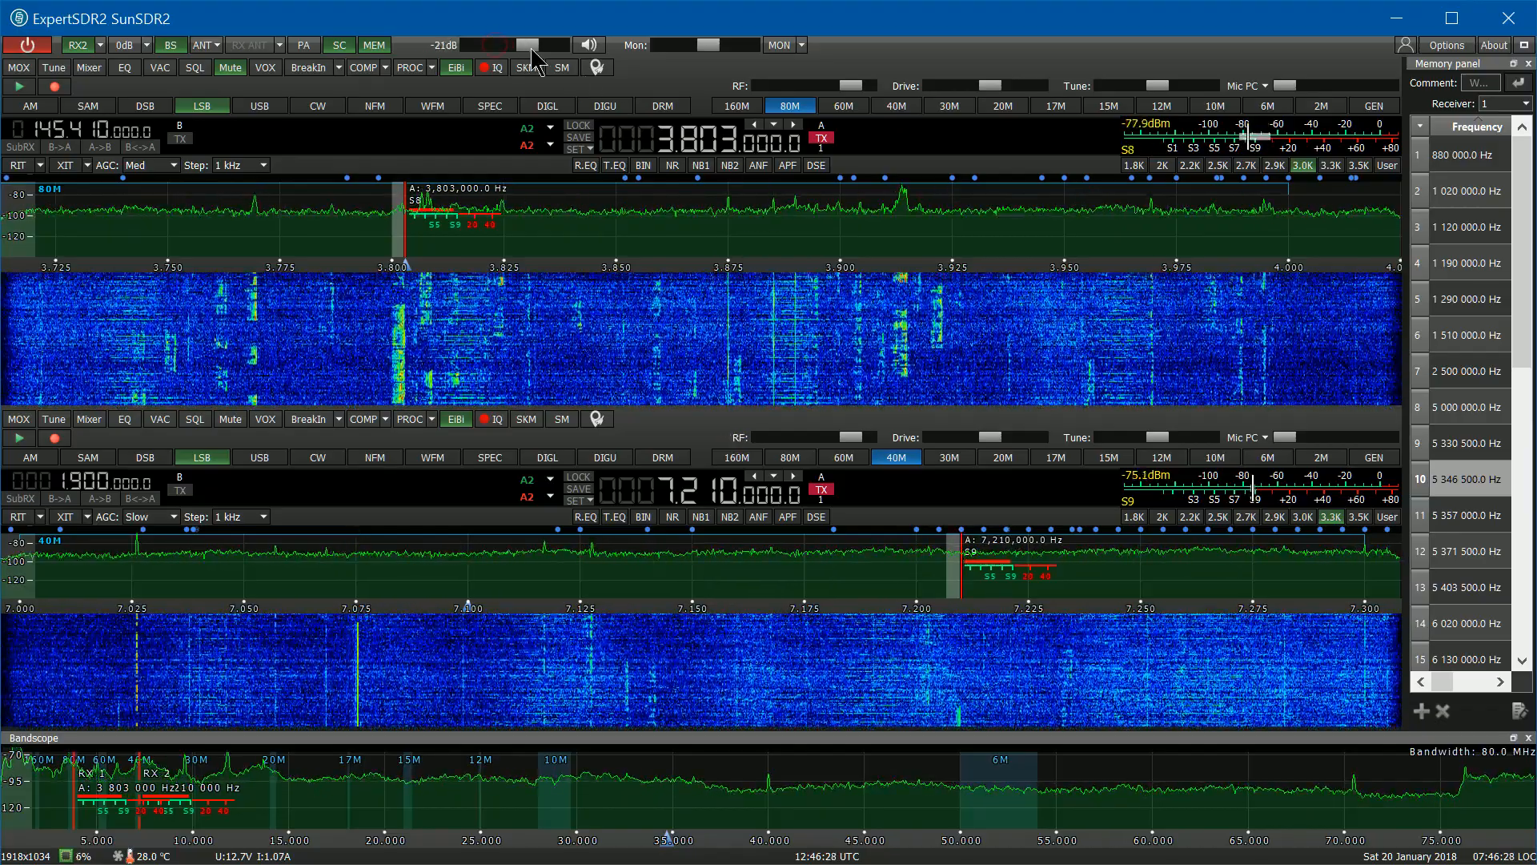
pyautogui.click(596, 669)
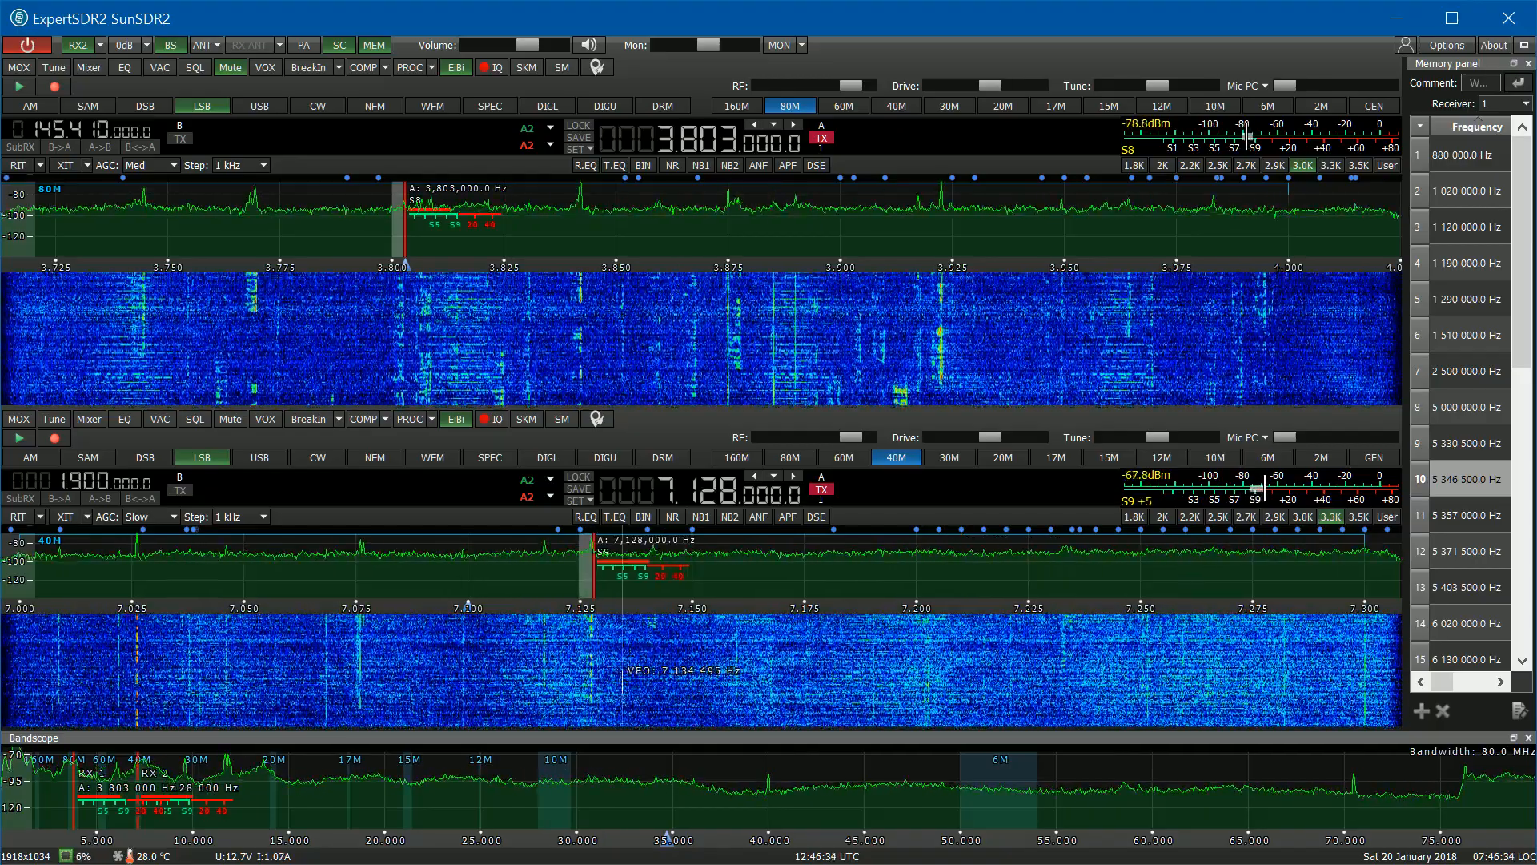
pyautogui.moveTo(527, 45); pyautogui.dragTo(557, 48)
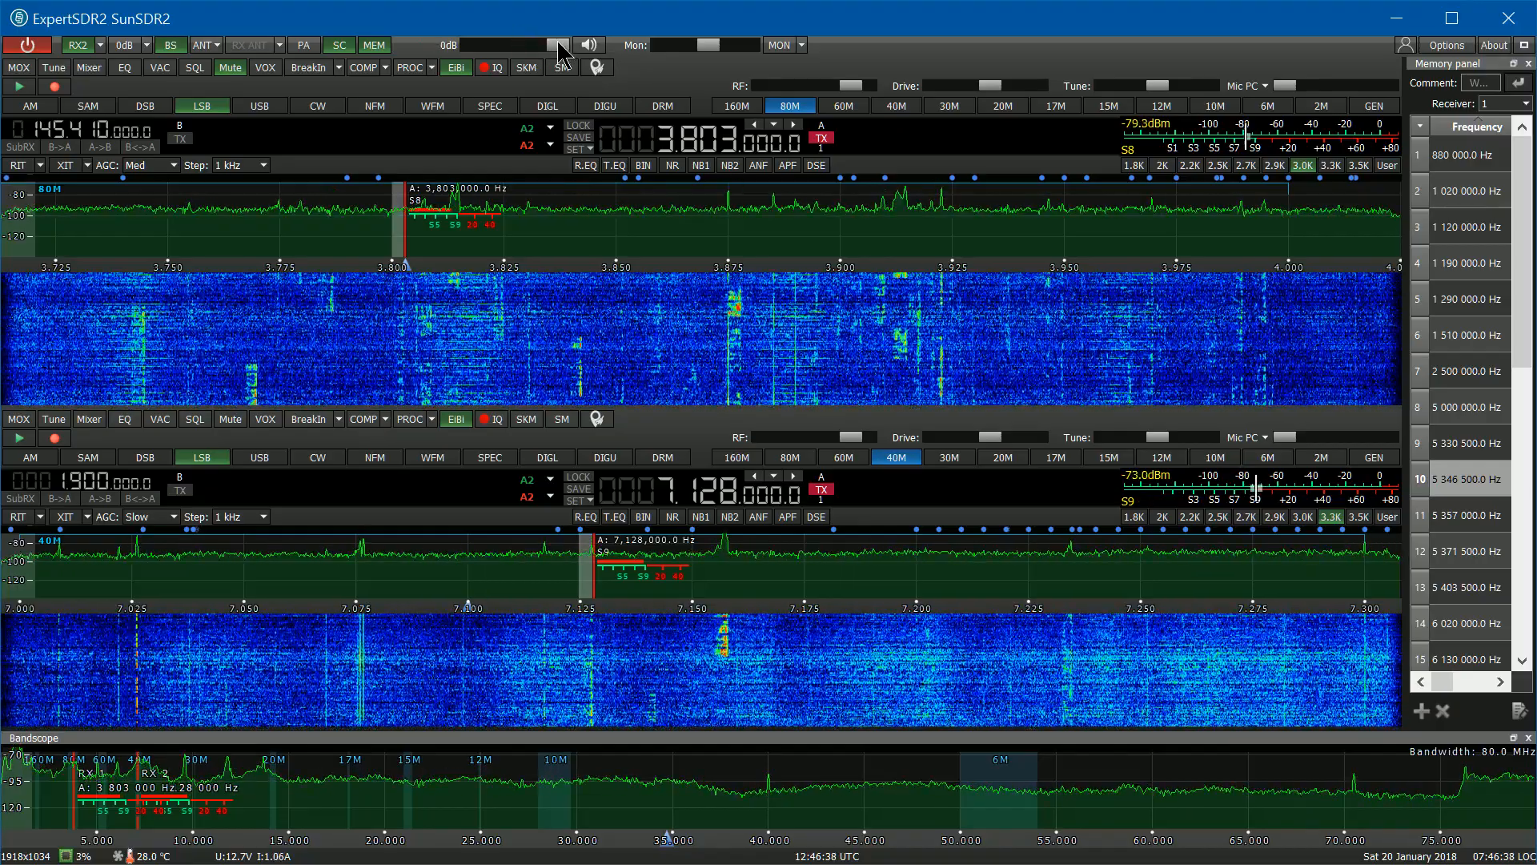
# Step: Return the 40 m receiver to 7.158 MHz and lower the volume to about -30 dB
pyautogui.click(726, 649)
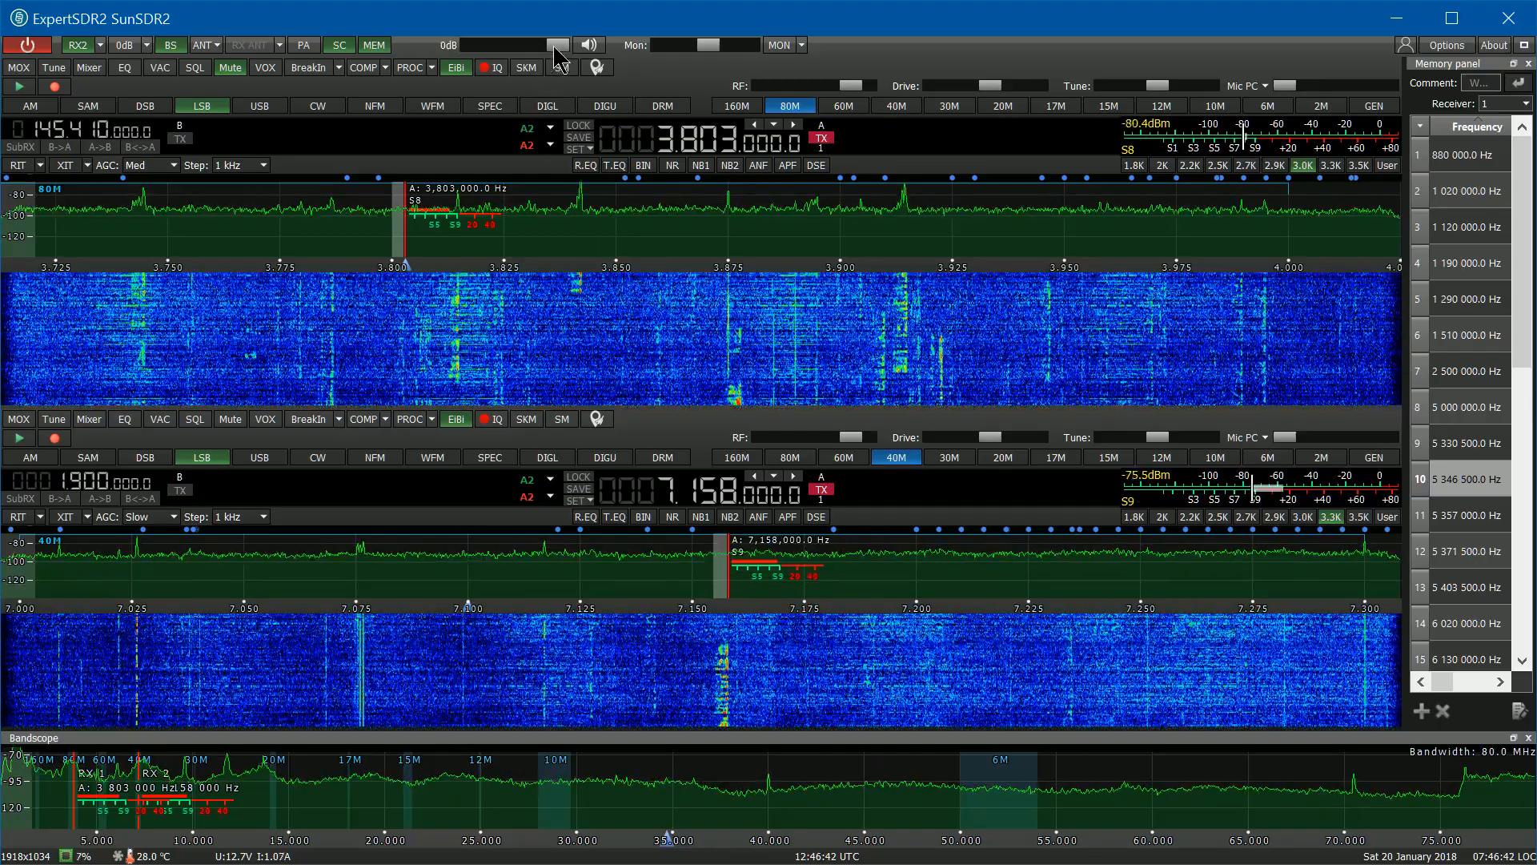
pyautogui.moveTo(553, 48); pyautogui.dragTo(494, 58)
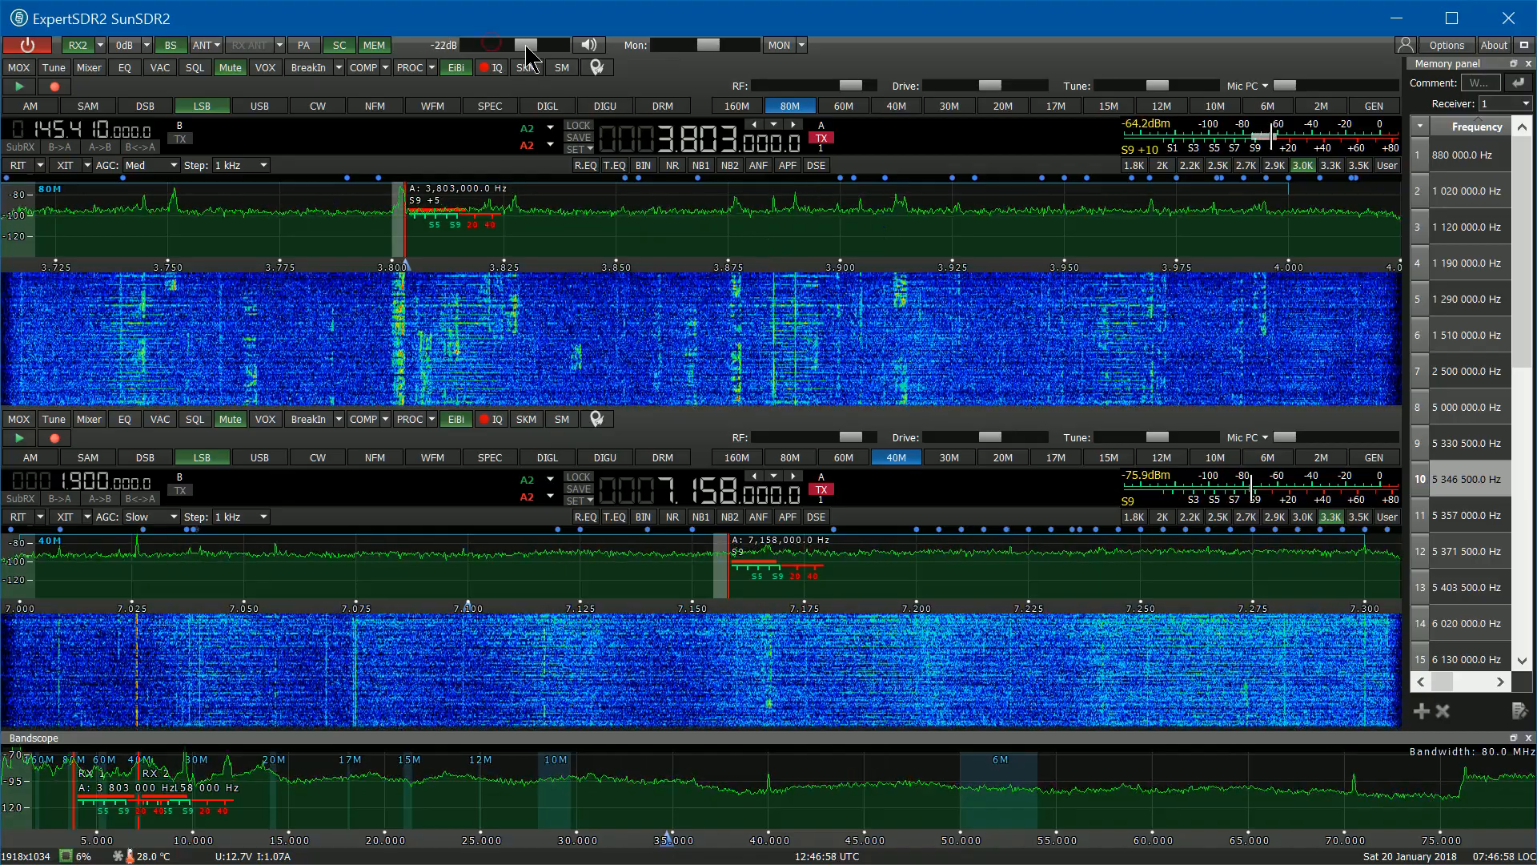
# Step: Unmute the 80 m receiver and tune it to 3.895, 3.803 and 3.915 MHz, volume near -5 dB
pyautogui.click(818, 343)
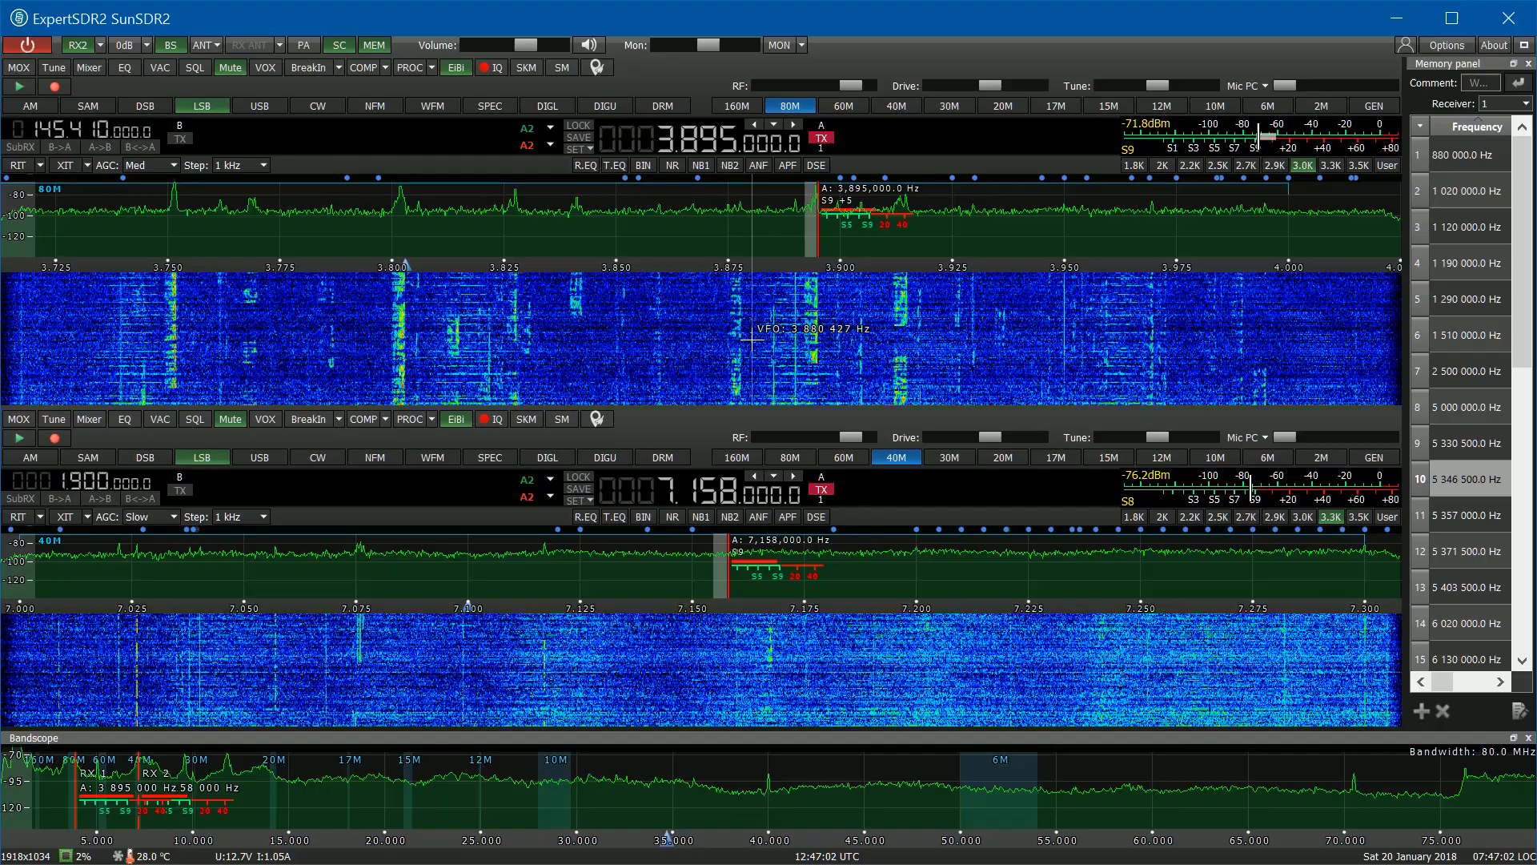
pyautogui.click(230, 71)
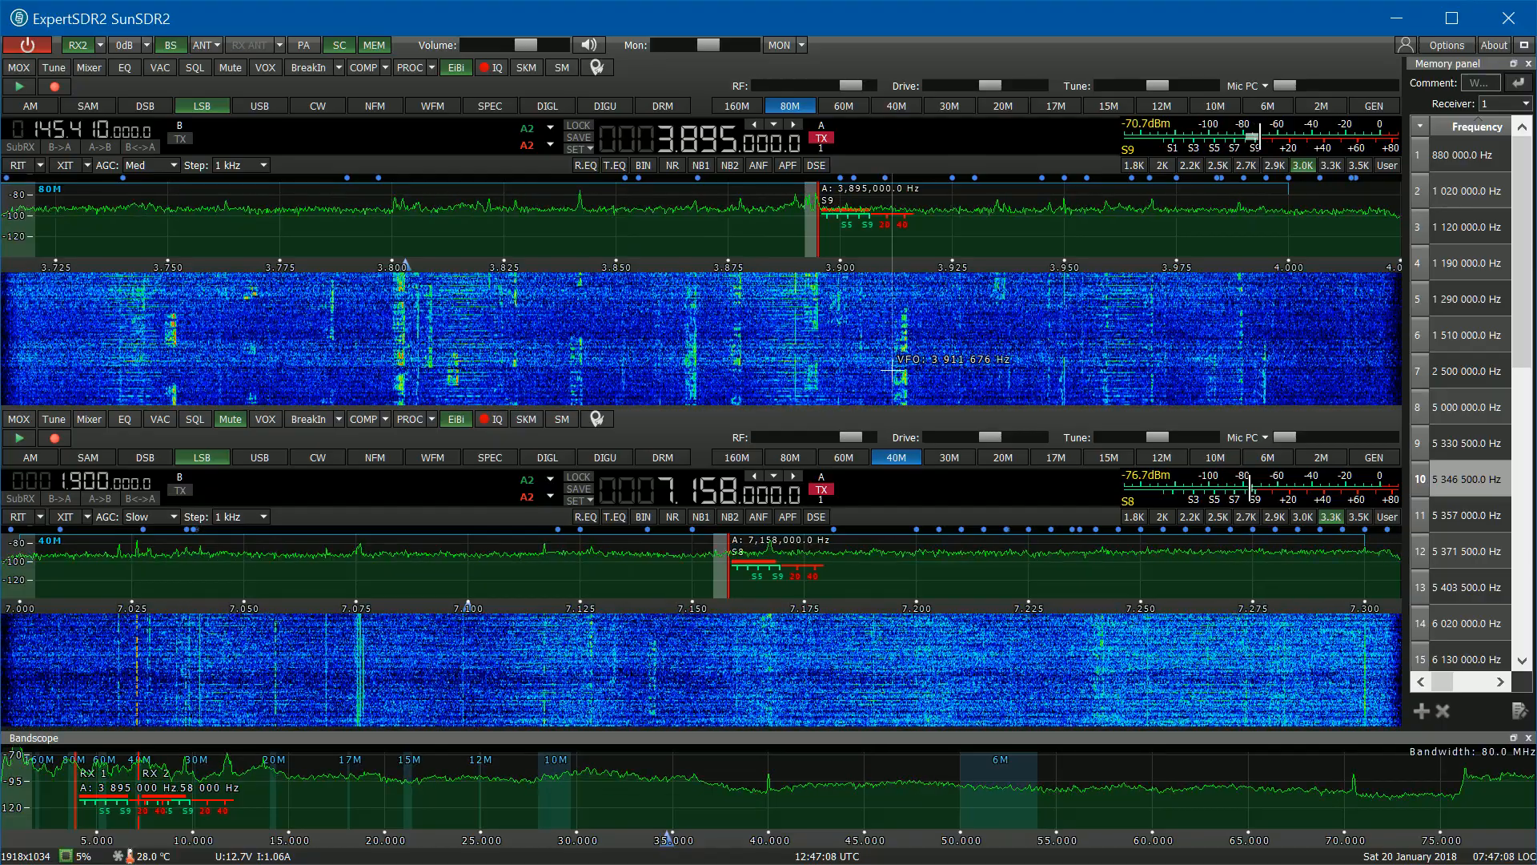
pyautogui.click(400, 350)
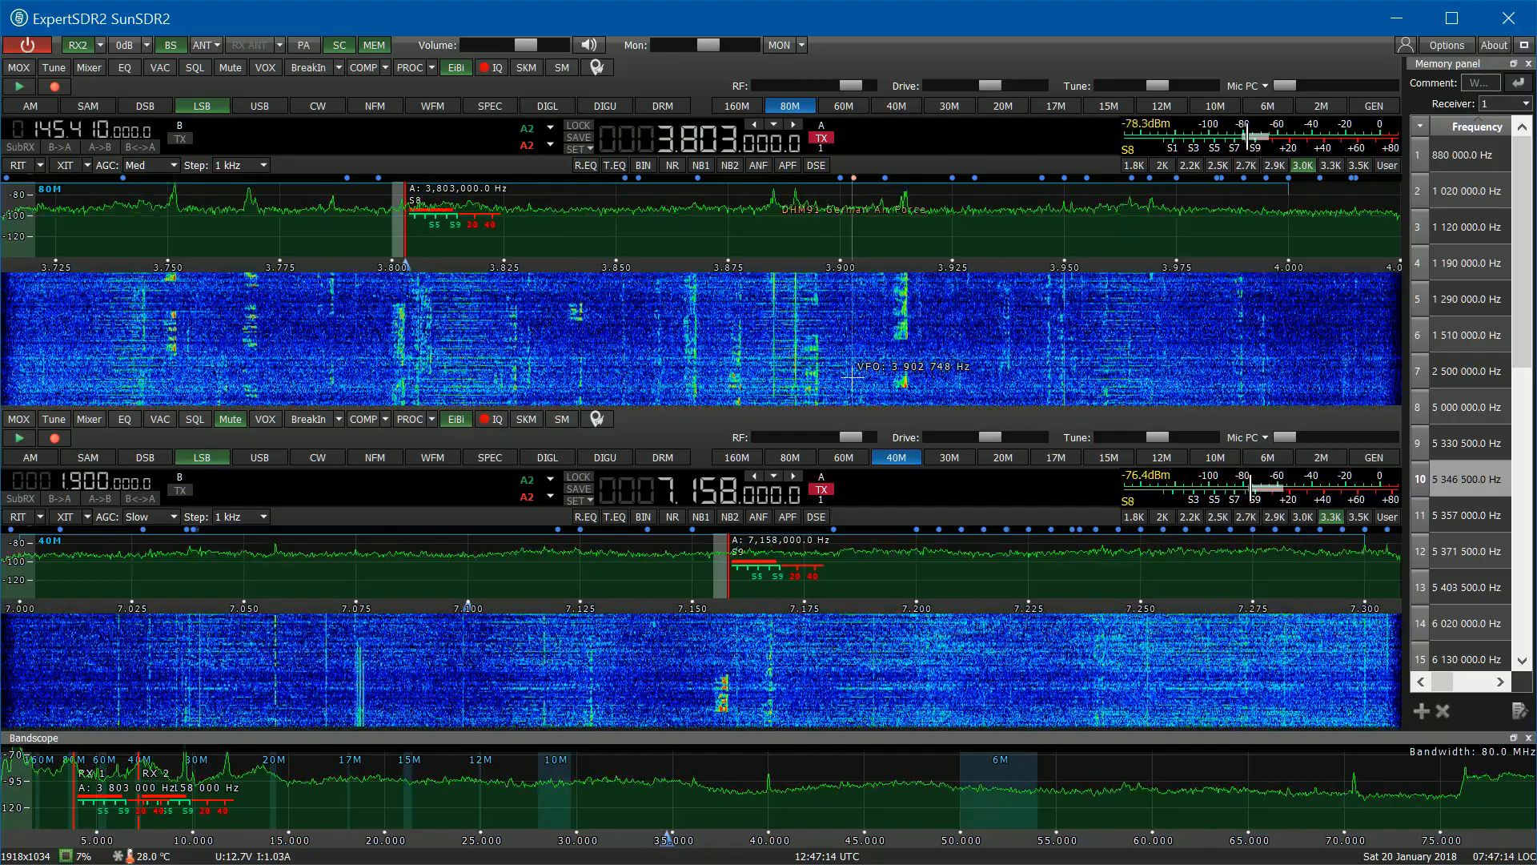
pyautogui.click(909, 376)
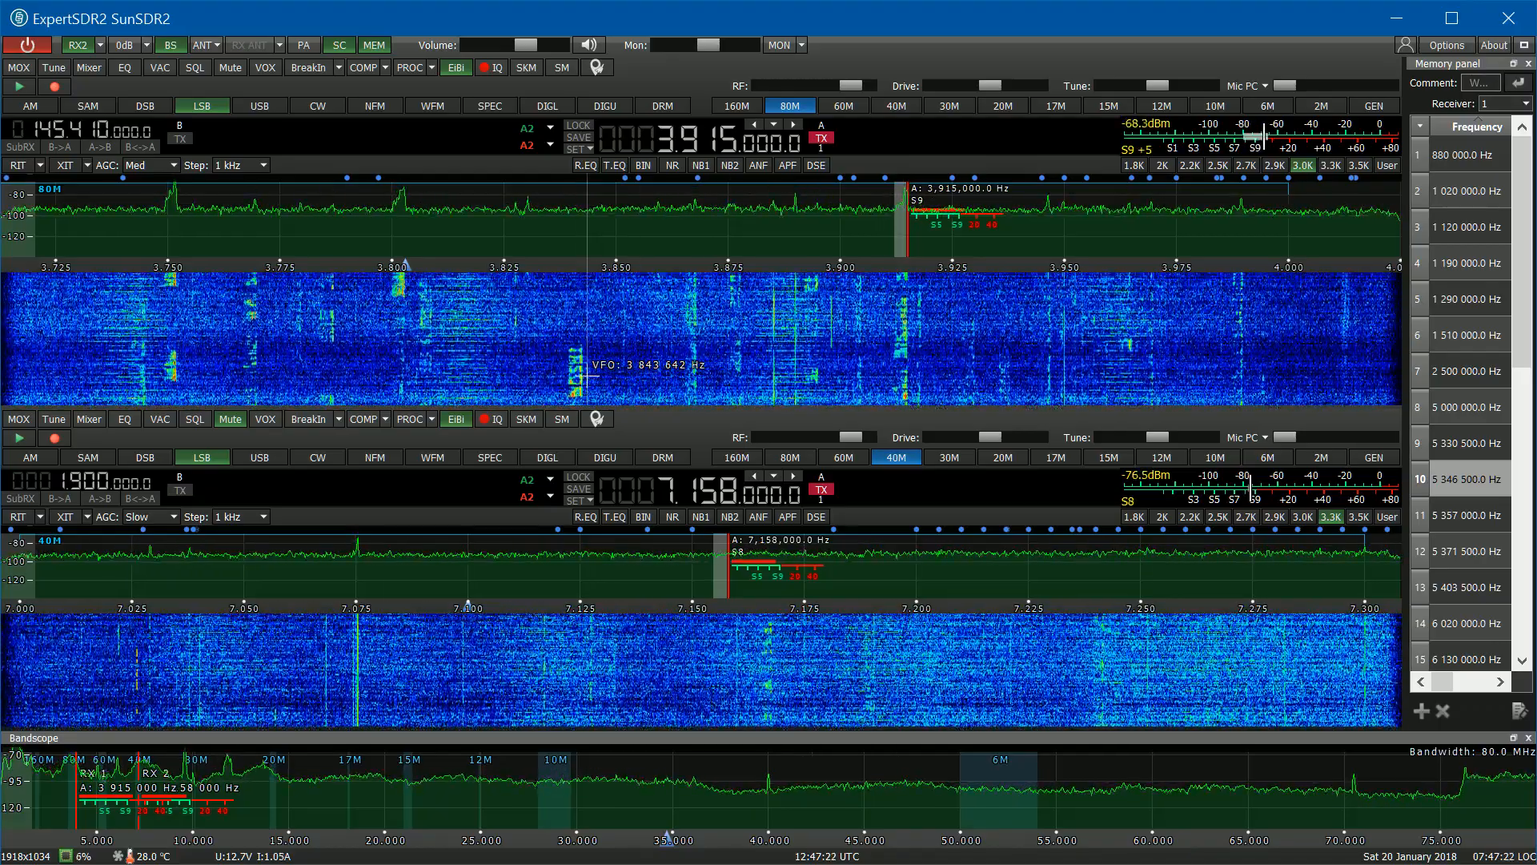
pyautogui.moveTo(525, 45); pyautogui.dragTo(550, 46)
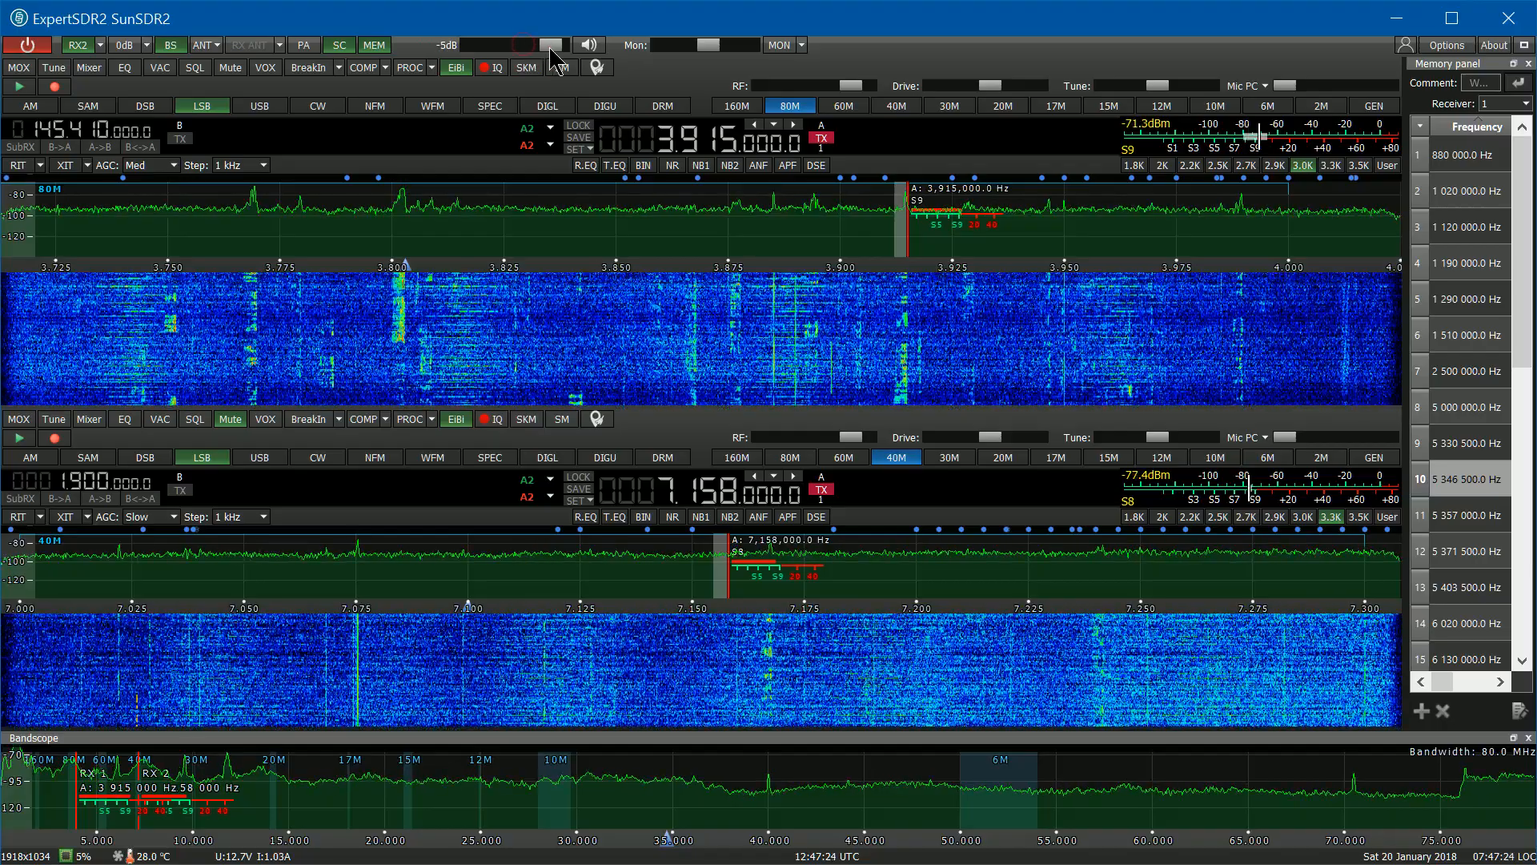
# Step: Tune the 80 m receiver down through 3.804 and 3.753 to about 3.770 MHz, volume near -47 dB
pyautogui.click(409, 337)
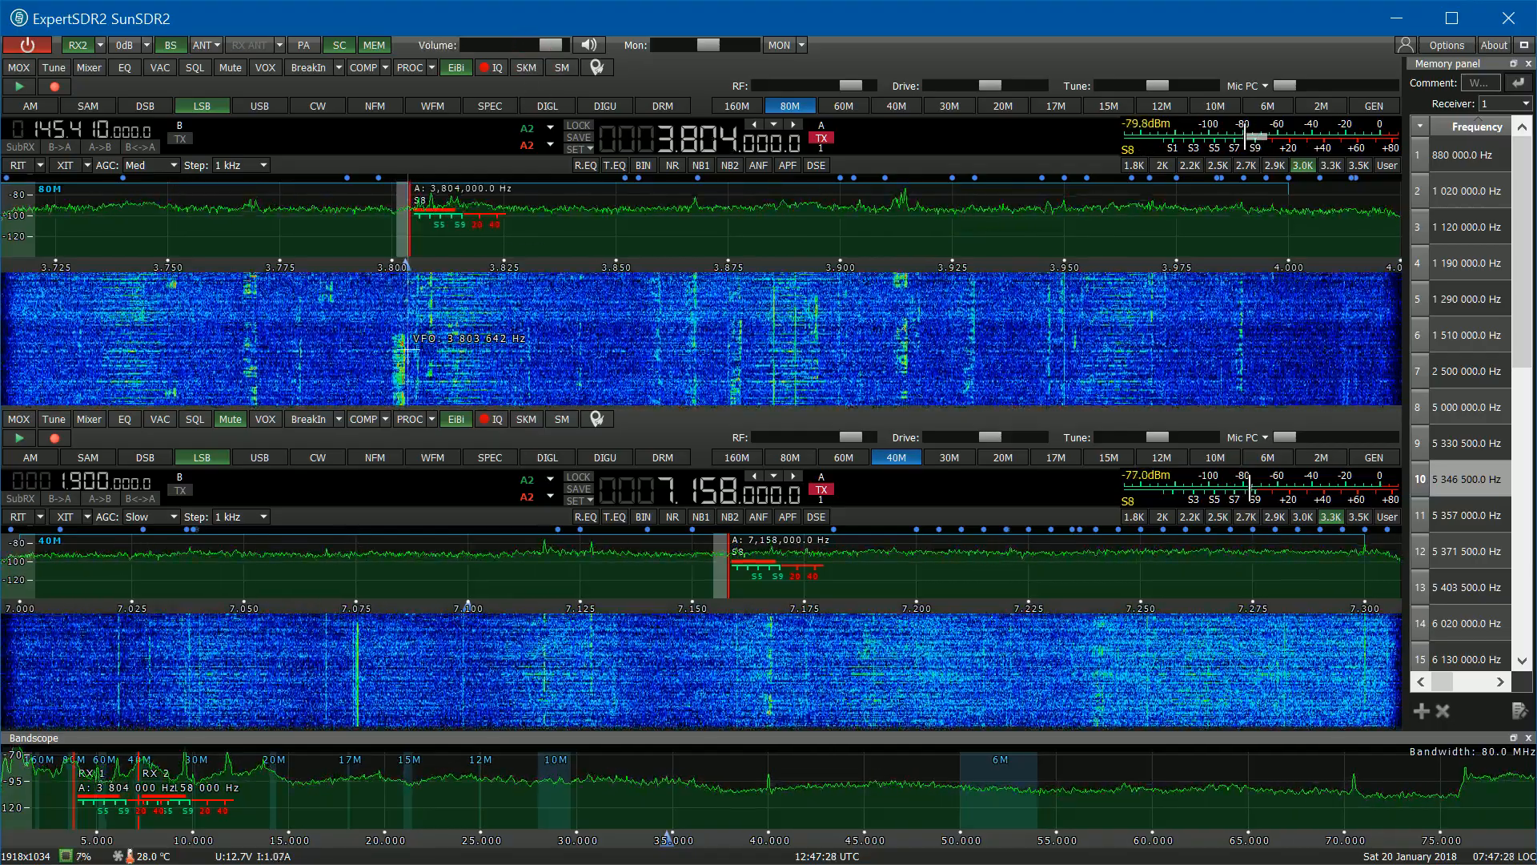
pyautogui.scroll(5, 404, 340)
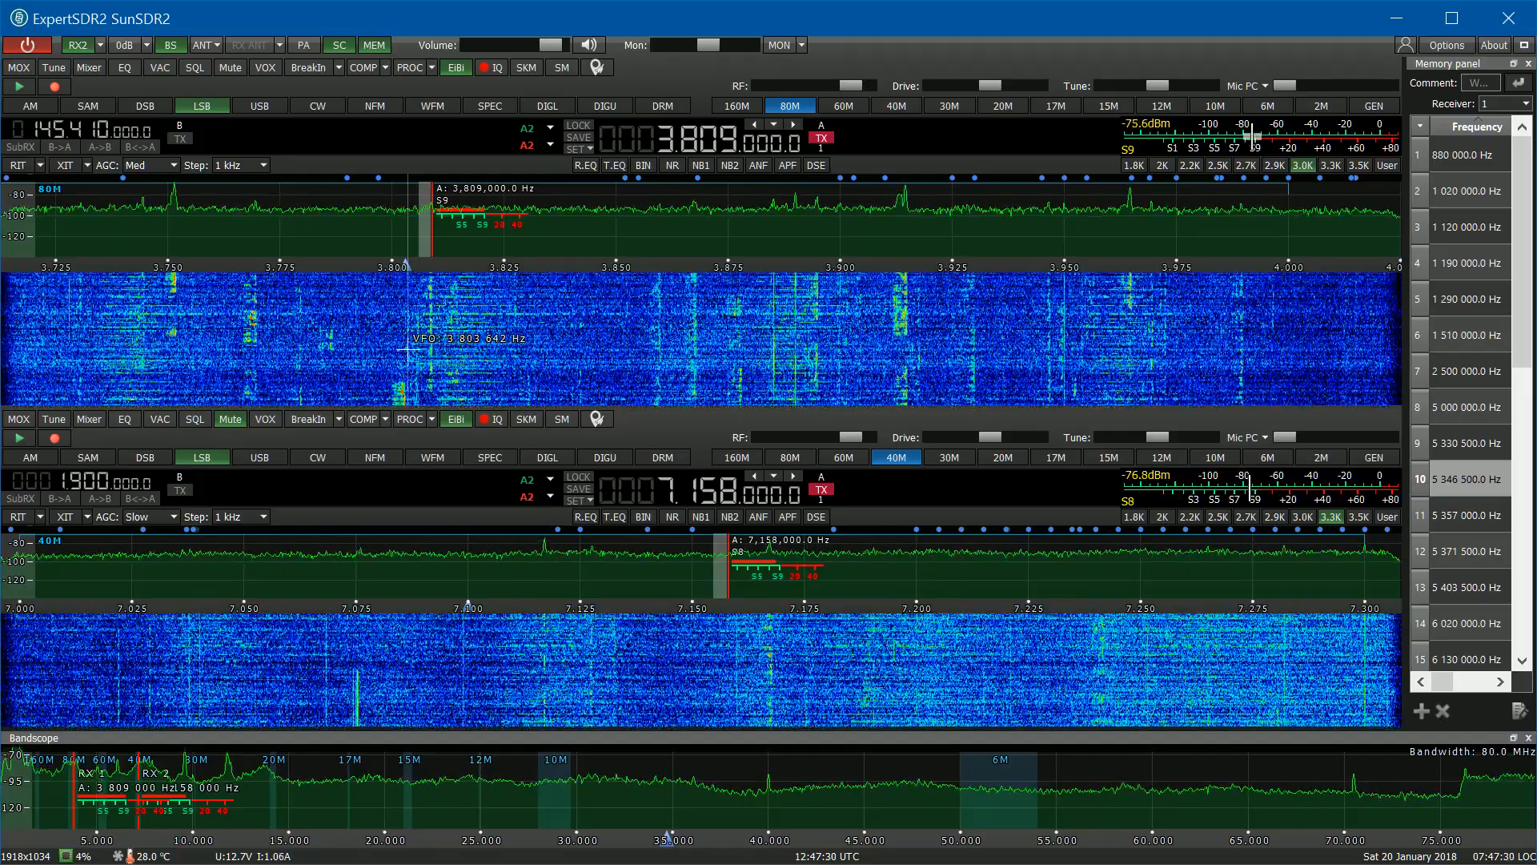
pyautogui.click(178, 325)
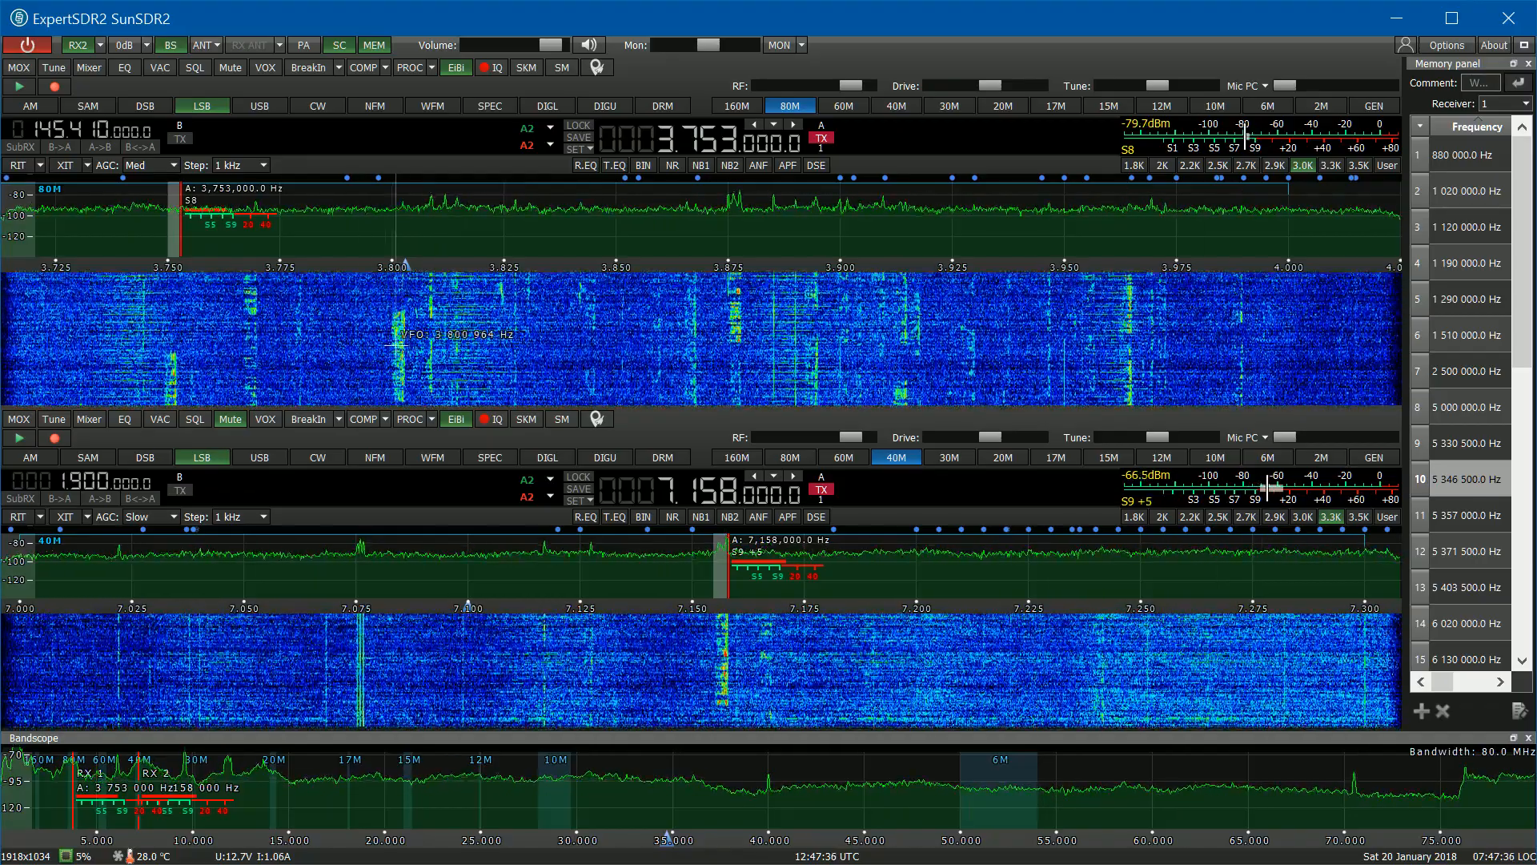
pyautogui.click(265, 348)
pyautogui.scroll(-1, 265, 349)
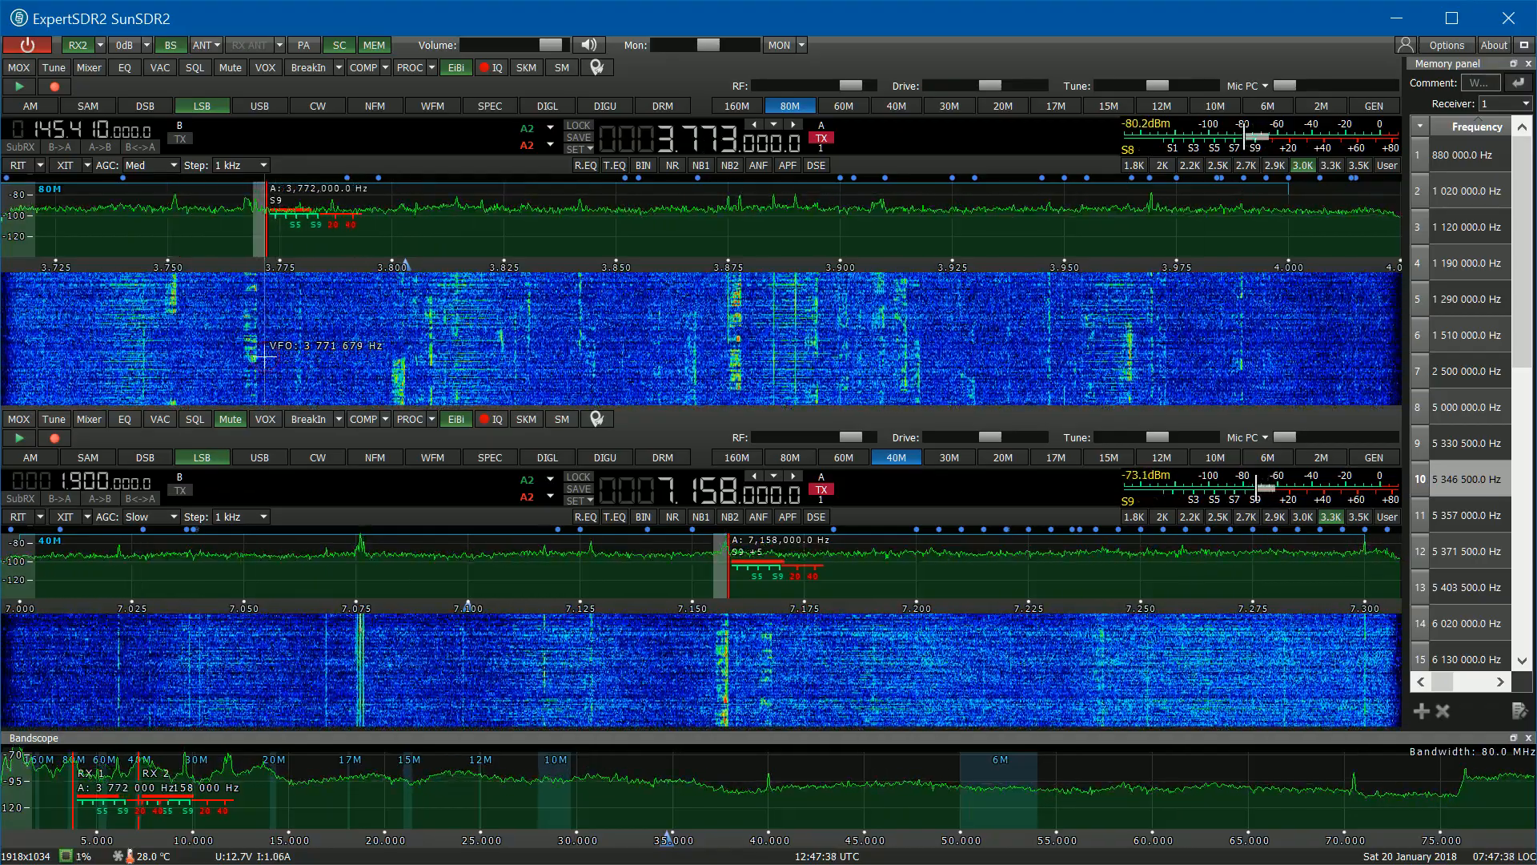
pyautogui.scroll(-1, 265, 349)
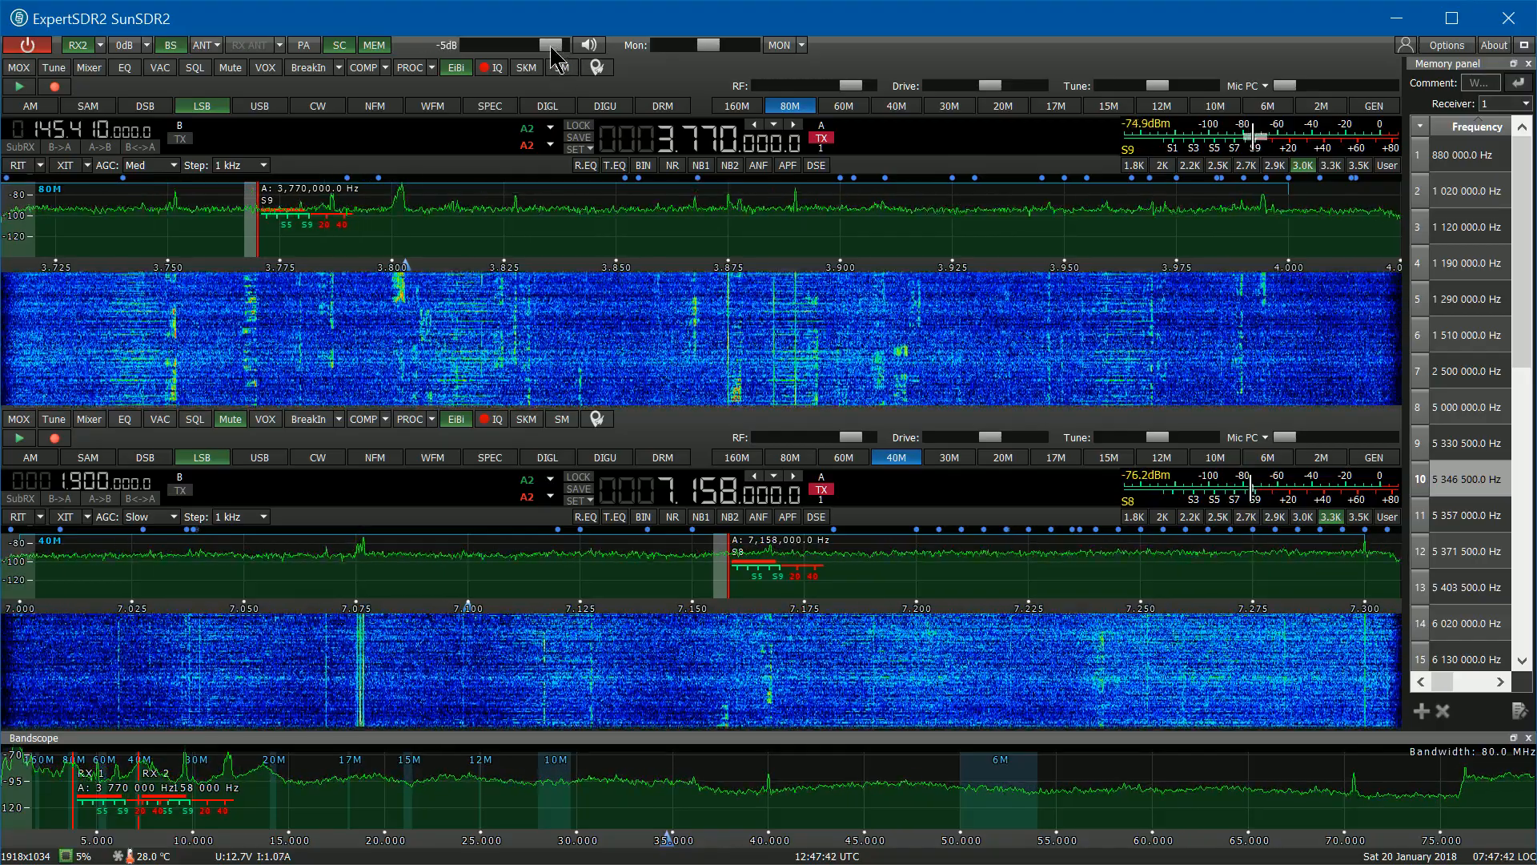
pyautogui.moveTo(553, 54); pyautogui.dragTo(491, 52)
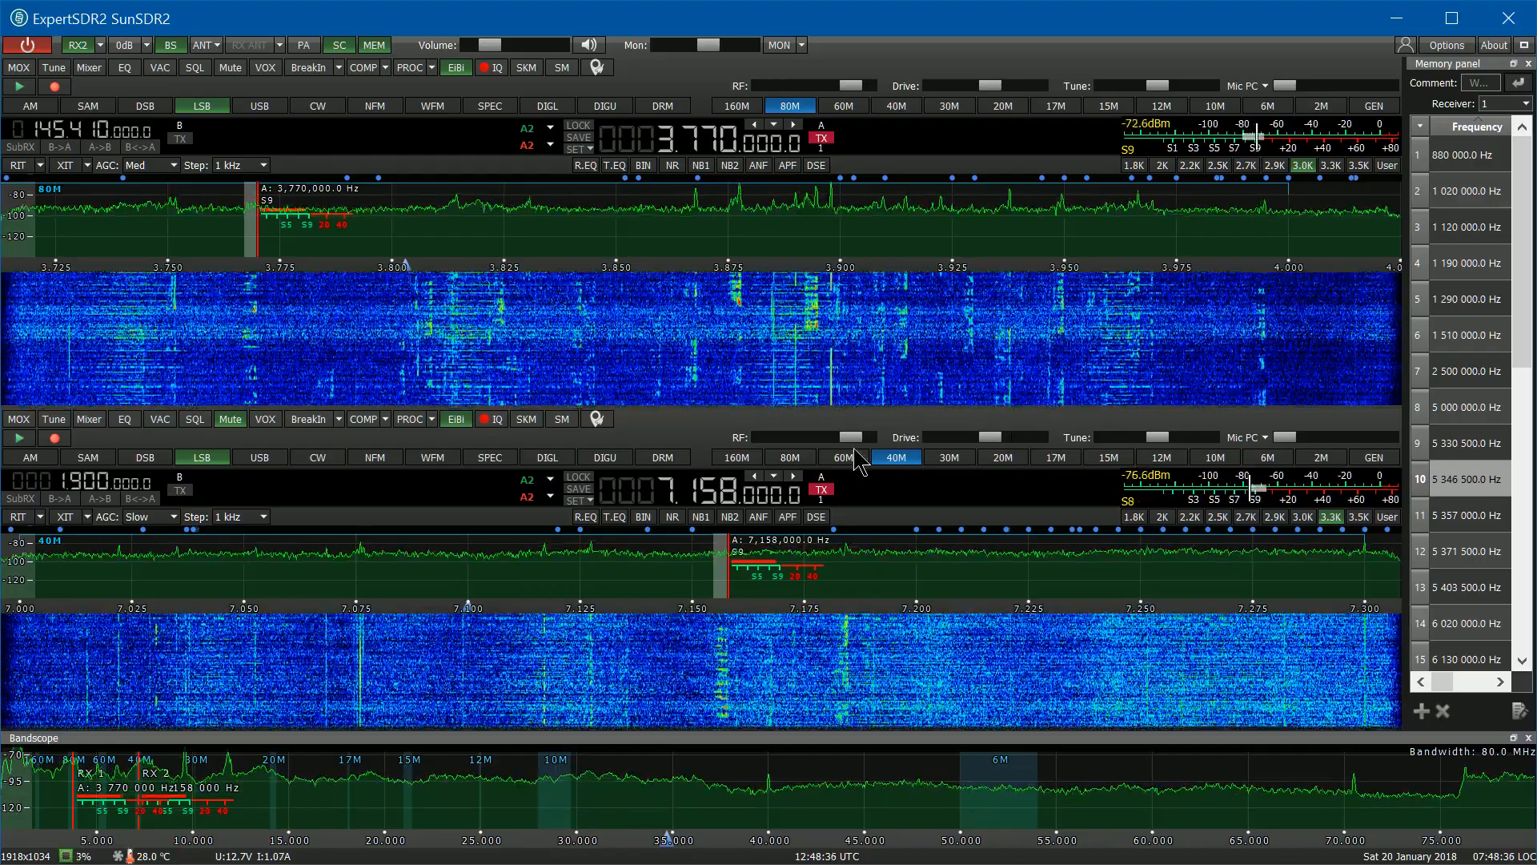
pyautogui.click(1215, 457)
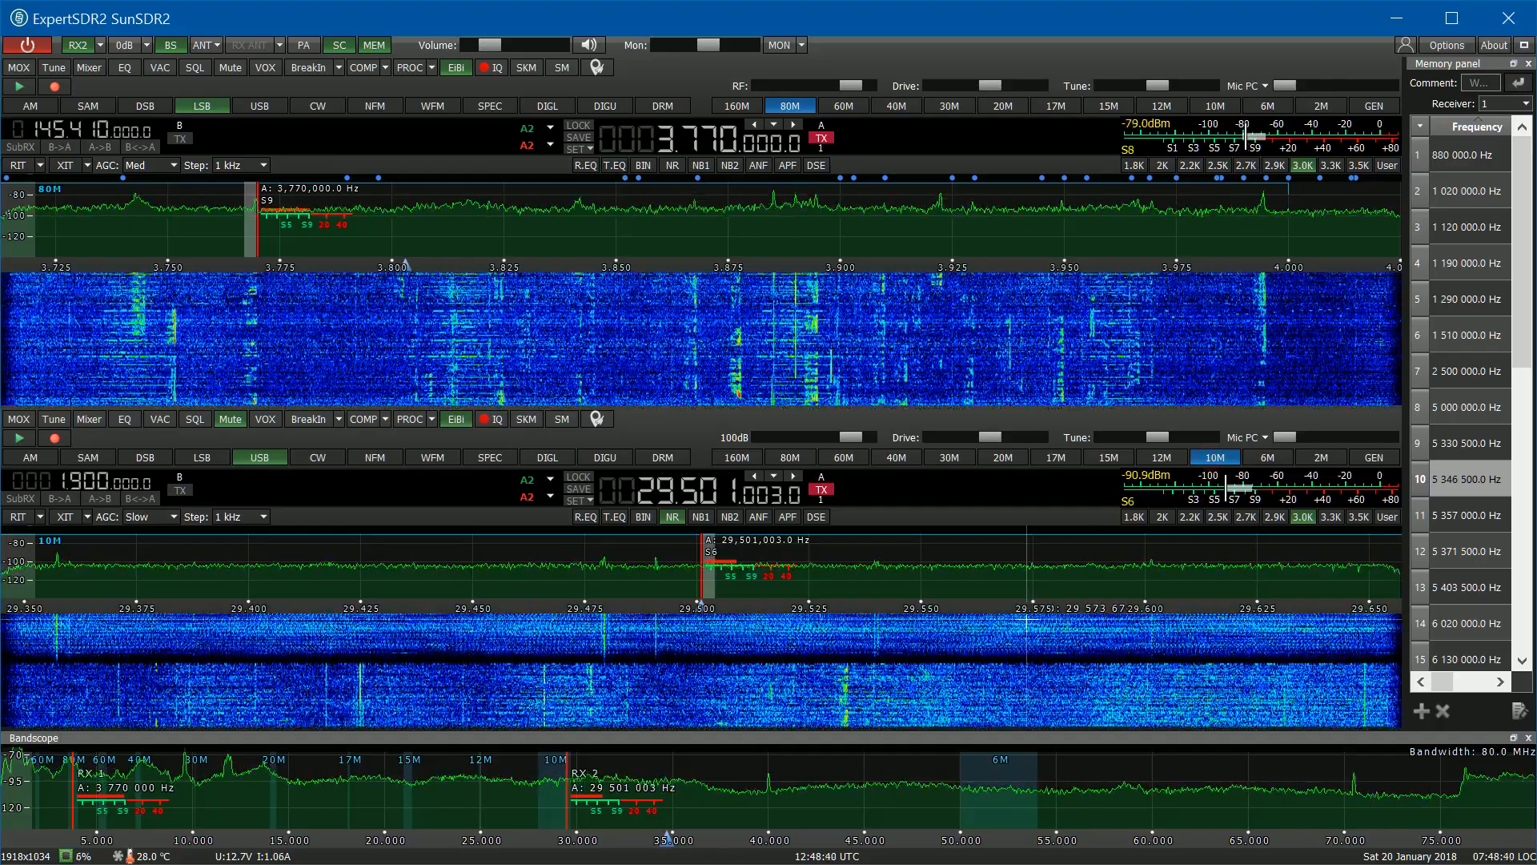
pyautogui.click(1320, 458)
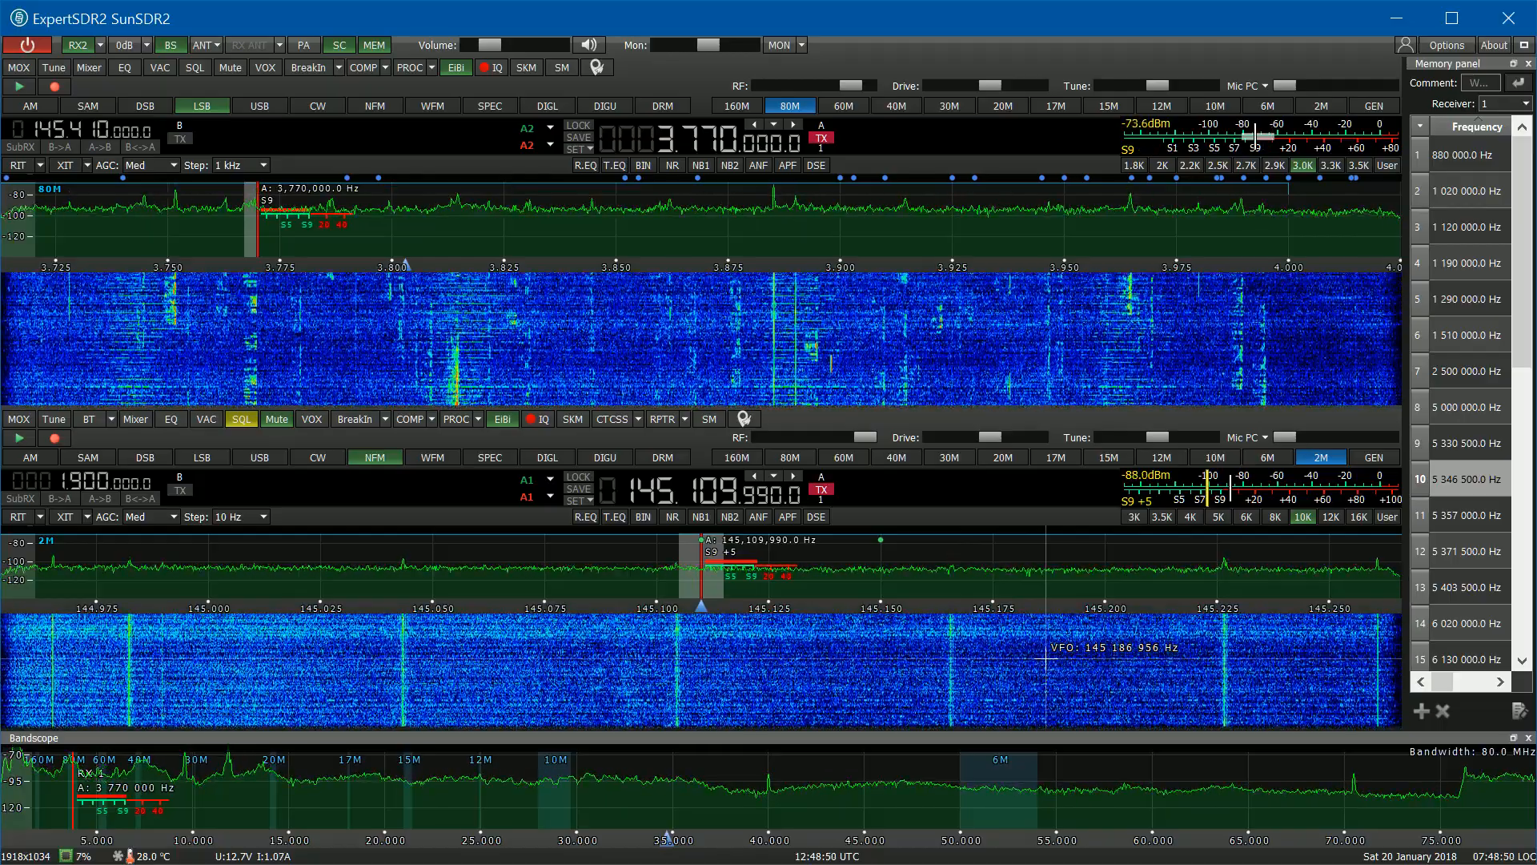
pyautogui.moveTo(1048, 649); pyautogui.dragTo(793, 673)
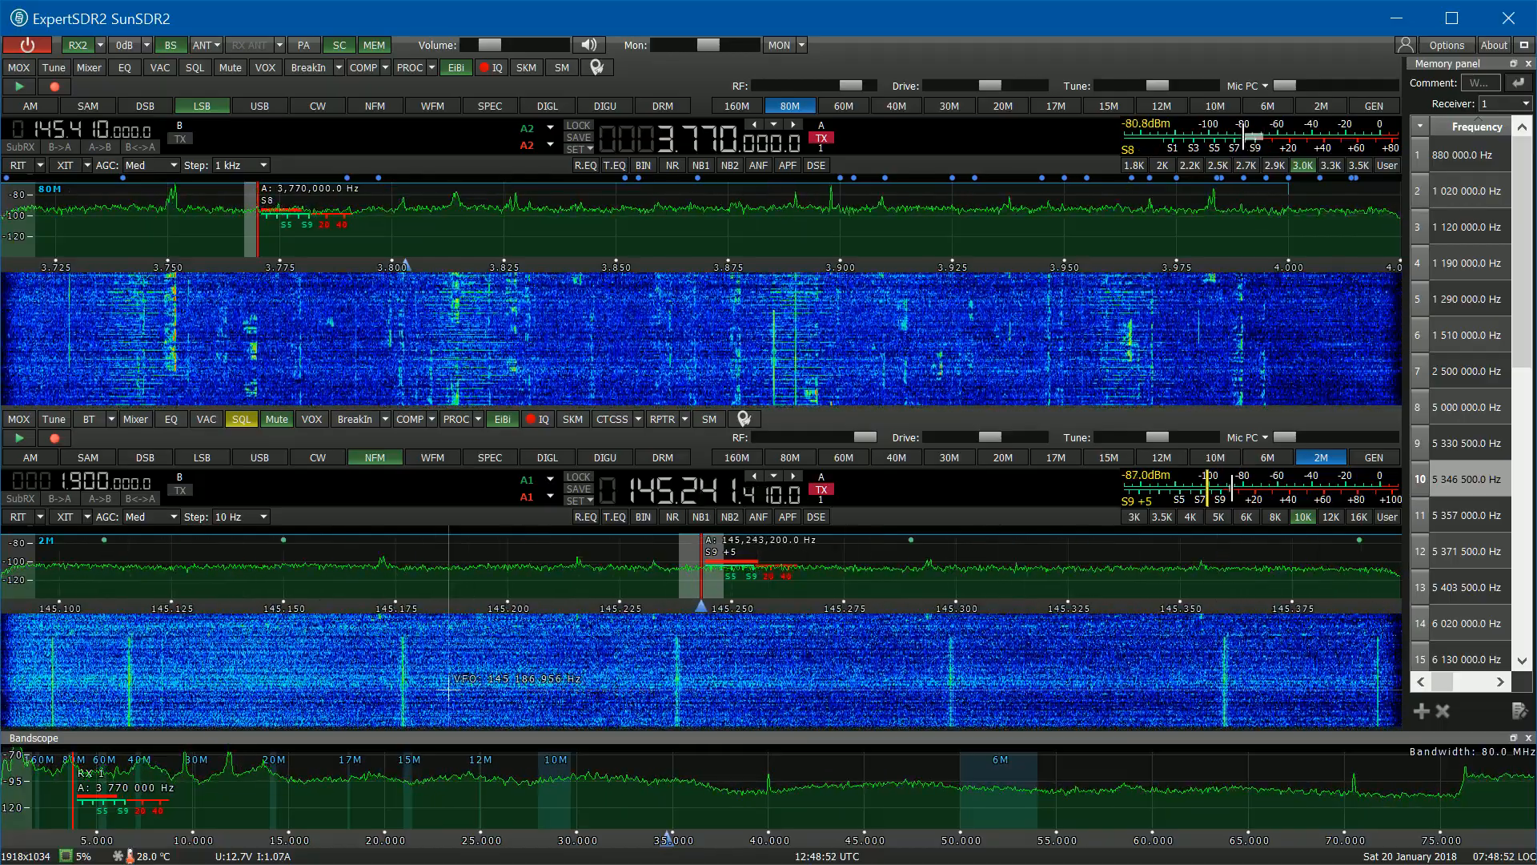
pyautogui.moveTo(1041, 658); pyautogui.dragTo(622, 709)
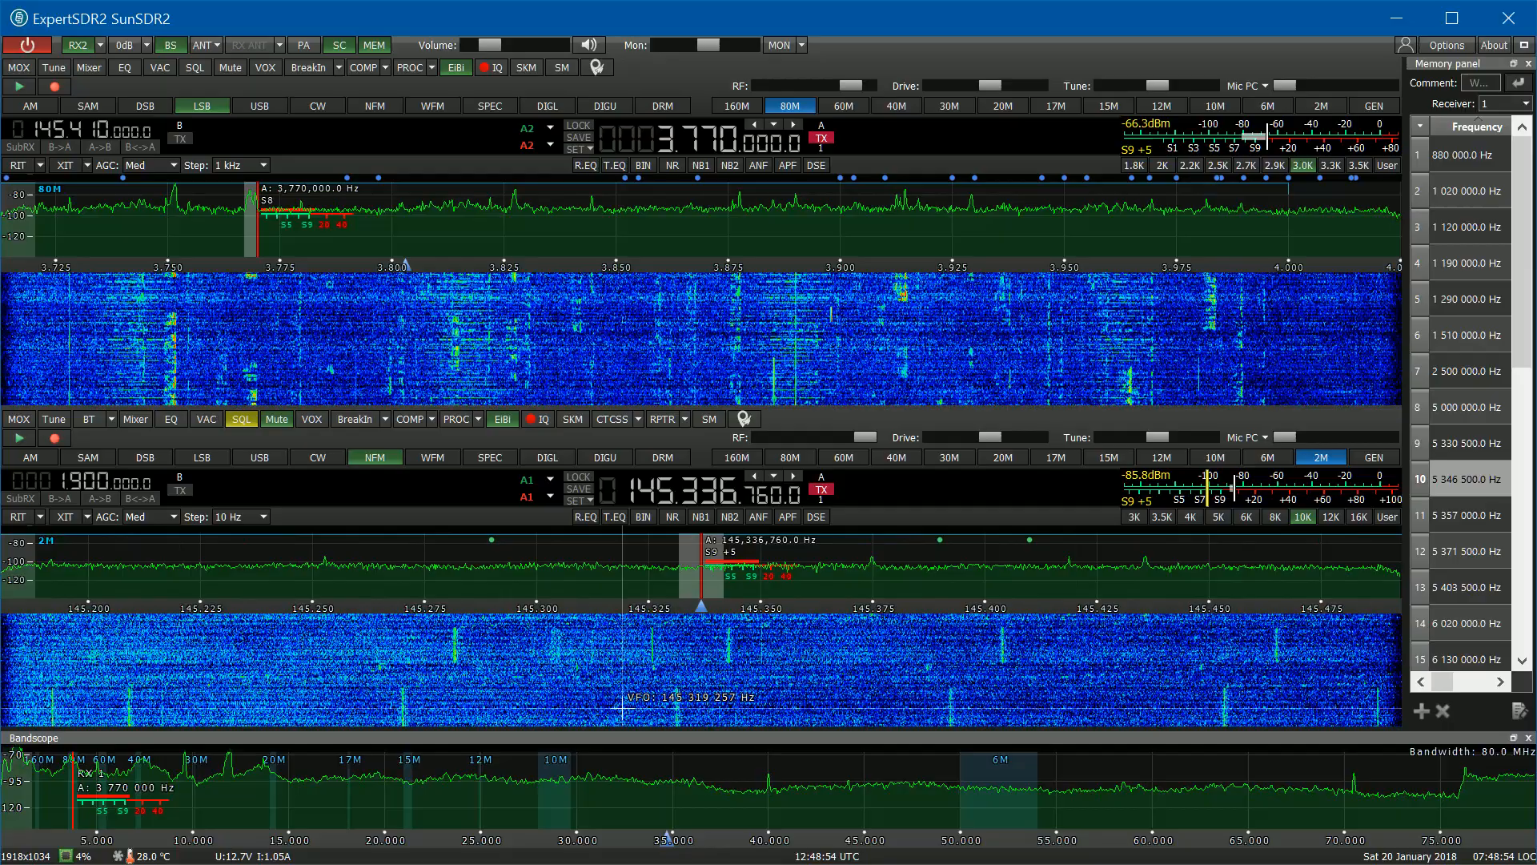
pyautogui.moveTo(1077, 674); pyautogui.dragTo(680, 705)
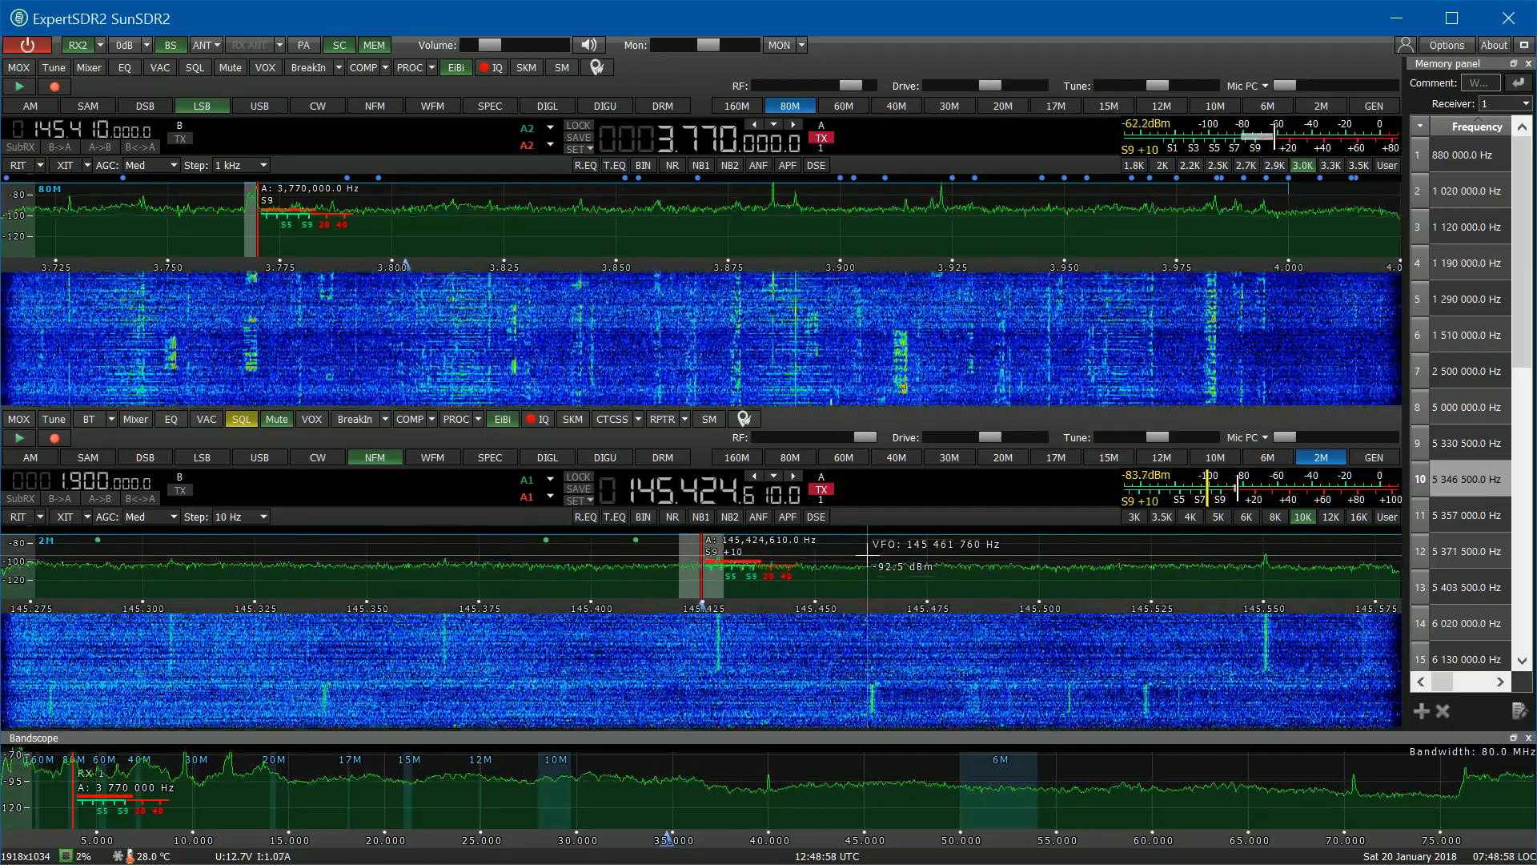
pyautogui.click(896, 457)
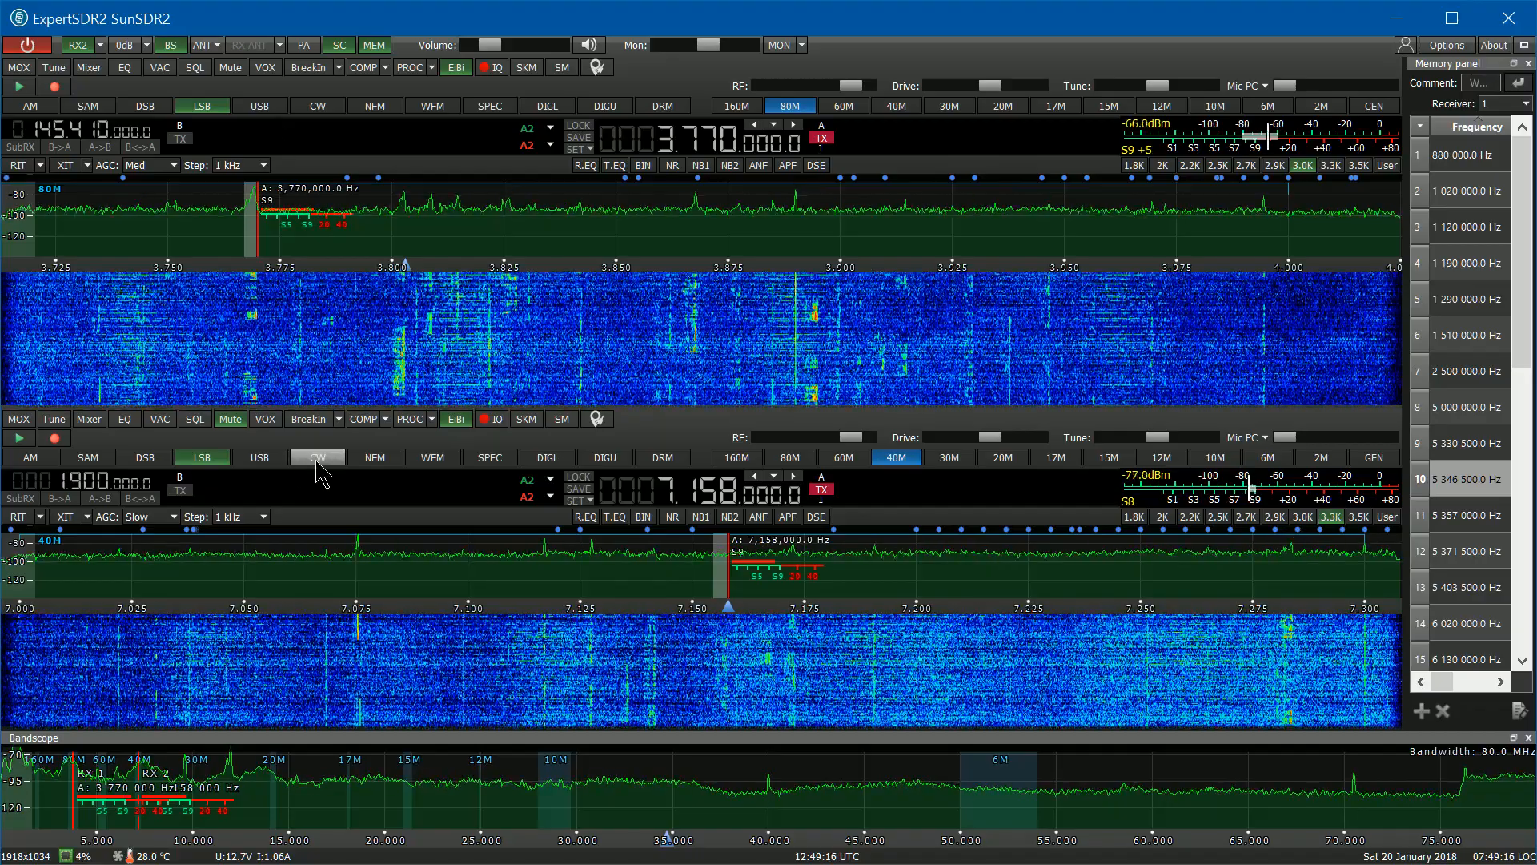
# Step: Mute the first receiver, leave the second unmuted, and tune it to 7.143 MHz
pyautogui.click(226, 426)
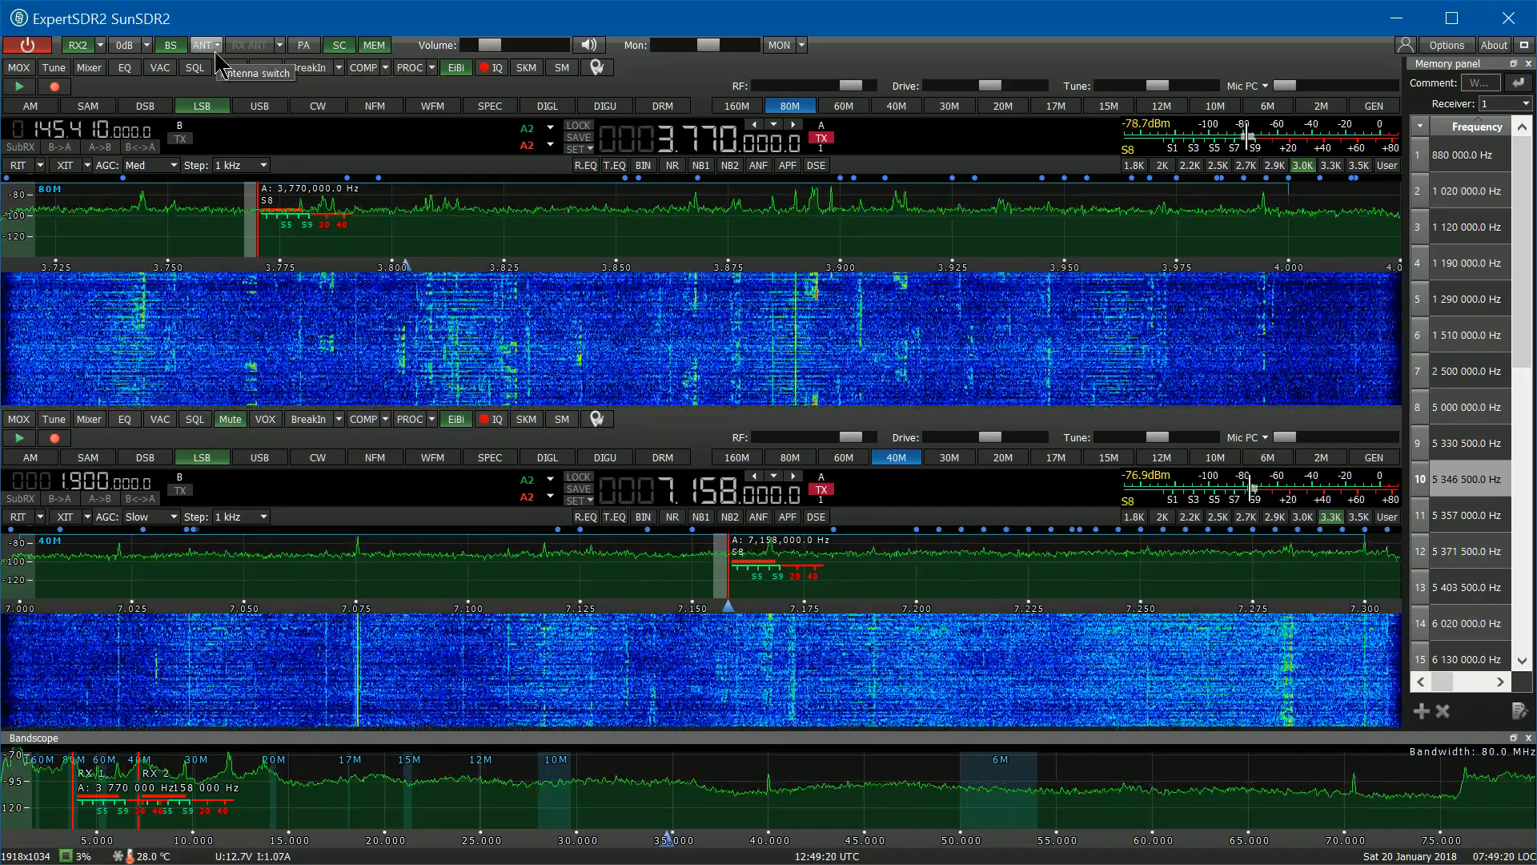
pyautogui.click(237, 72)
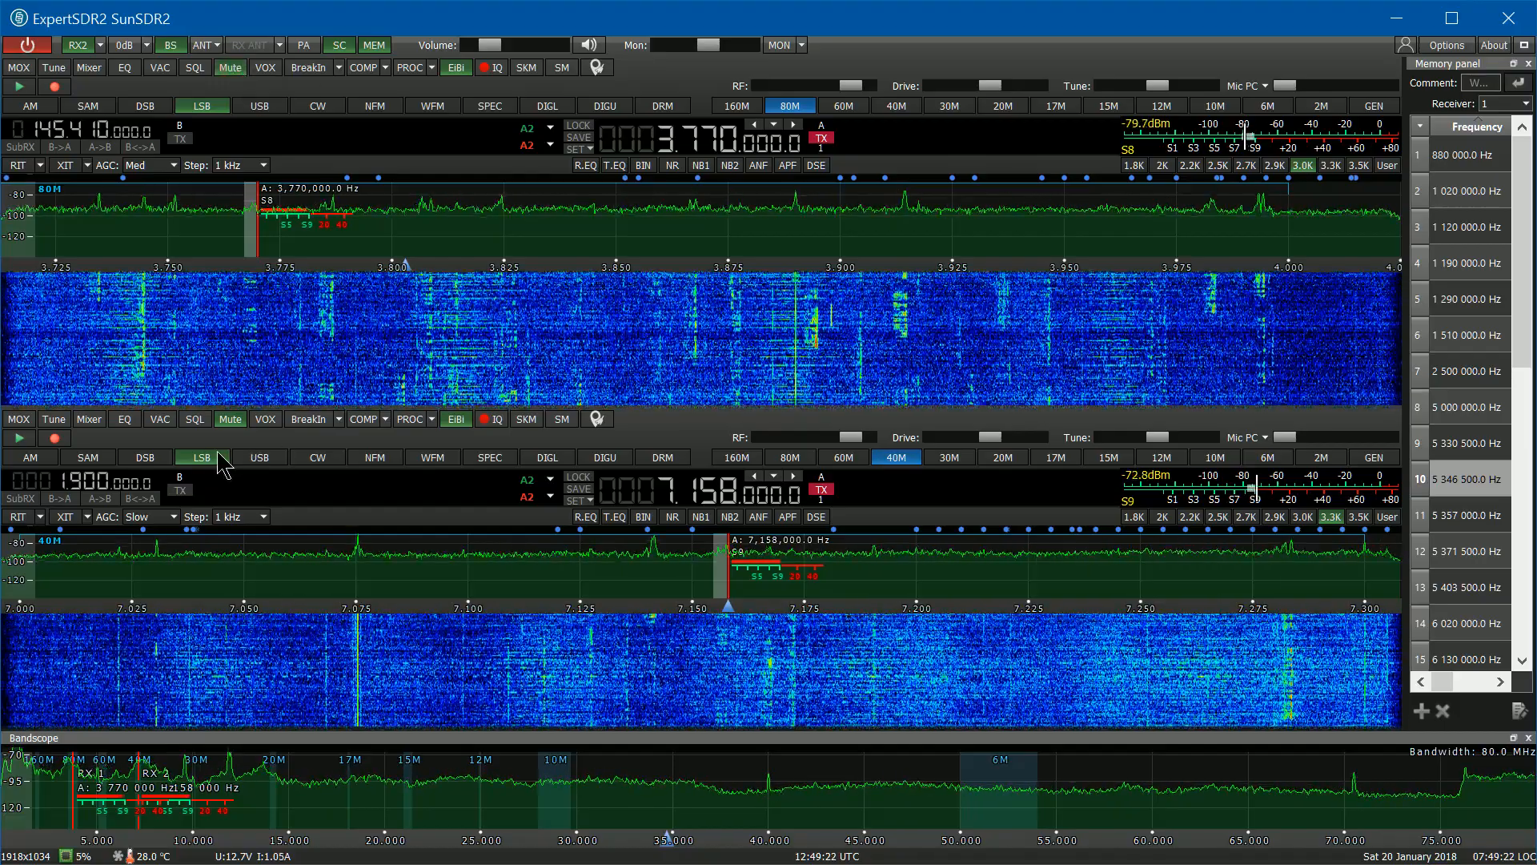
pyautogui.click(230, 421)
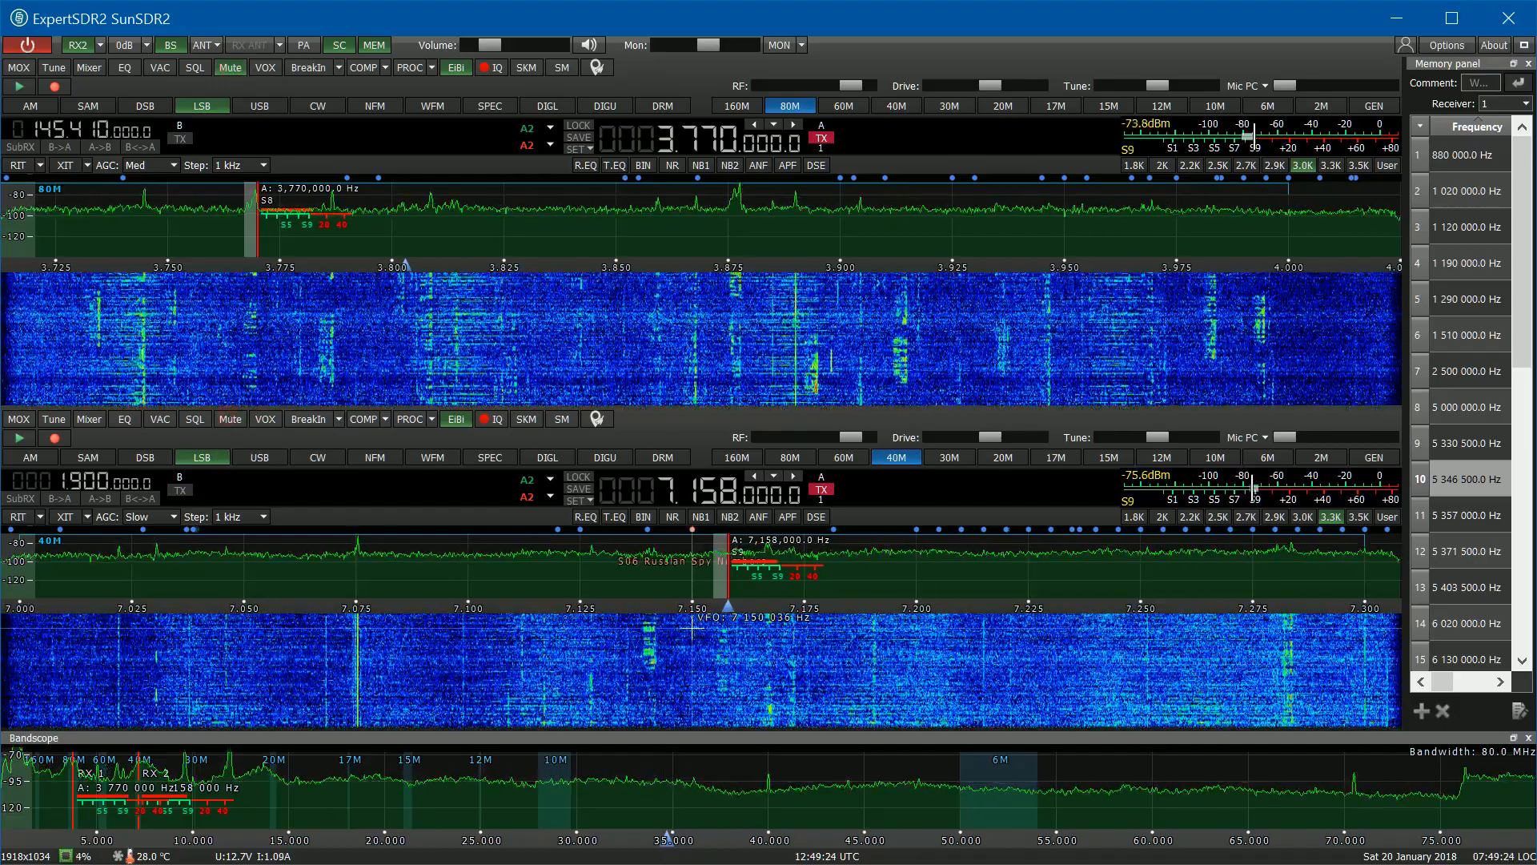
pyautogui.click(662, 633)
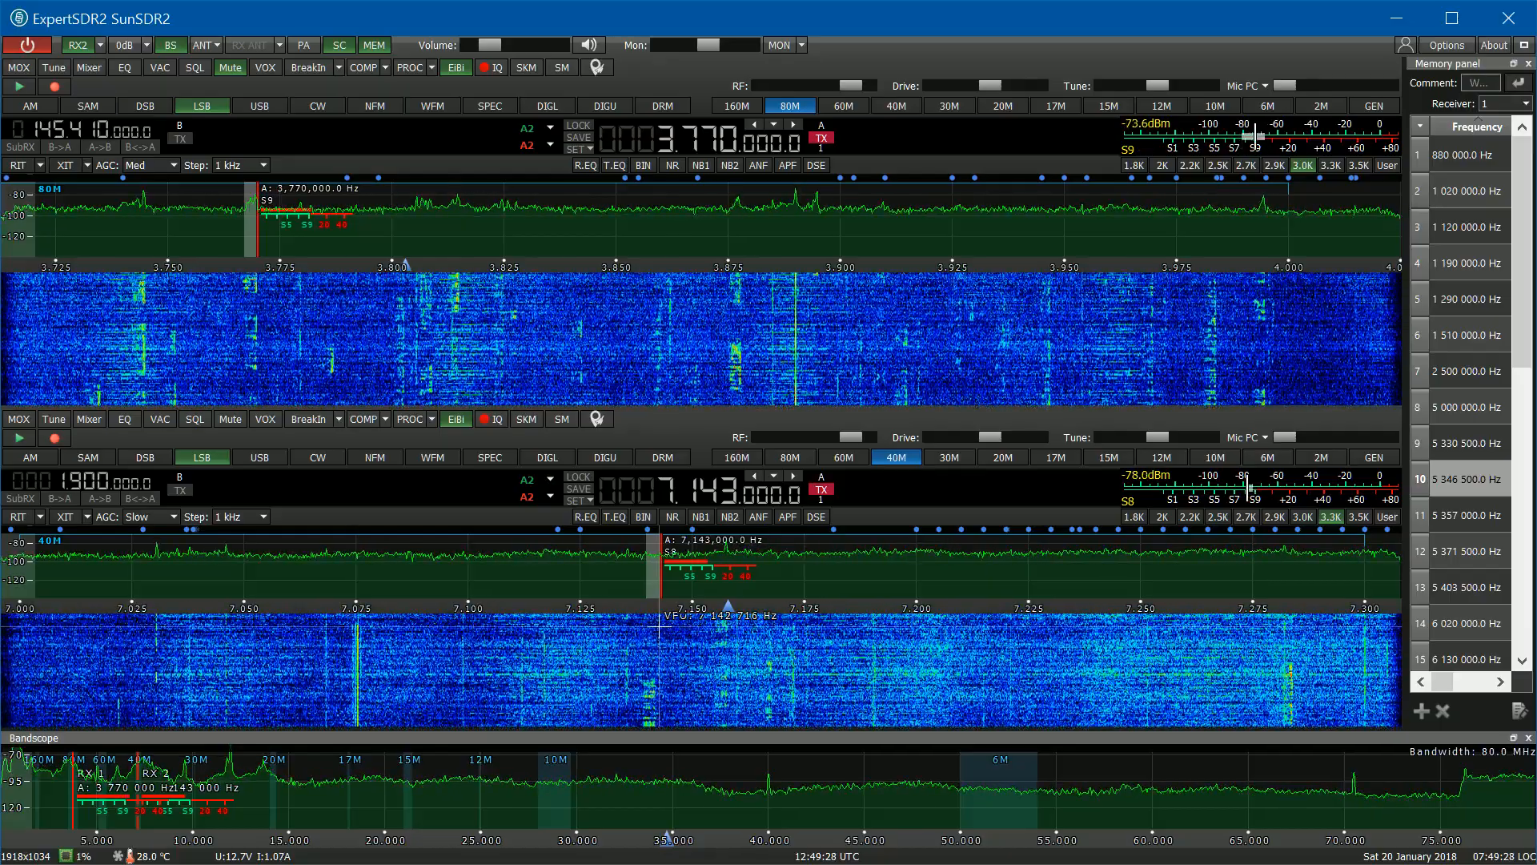
pyautogui.scroll(-1, 659, 628)
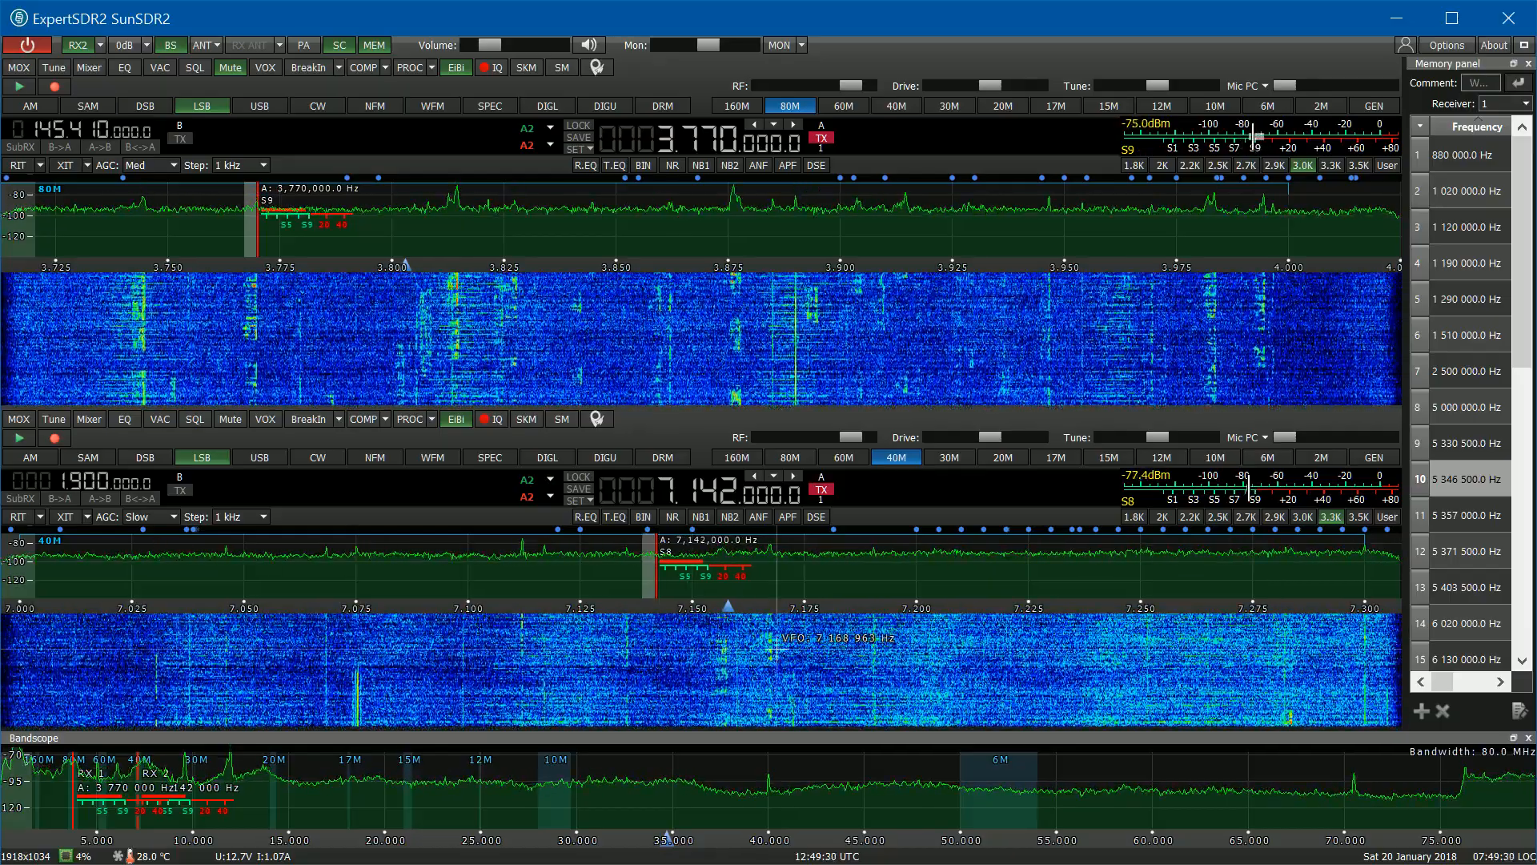
# Step: Tune the second receiver to 7.167 then back to 7.158 MHz, raising and lowering the volume
pyautogui.click(769, 638)
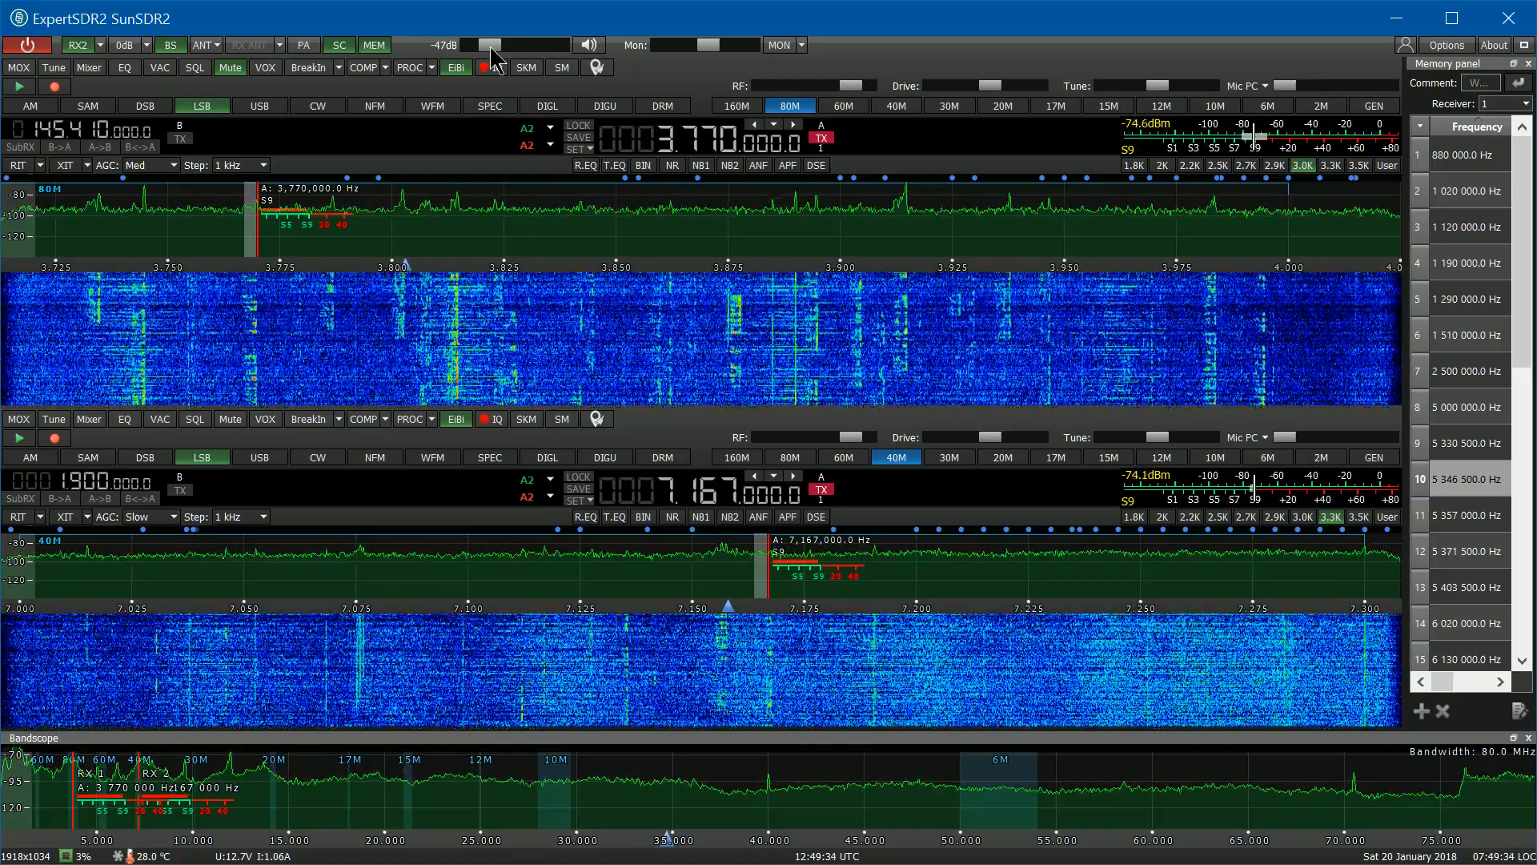
pyautogui.moveTo(490, 44); pyautogui.dragTo(550, 45)
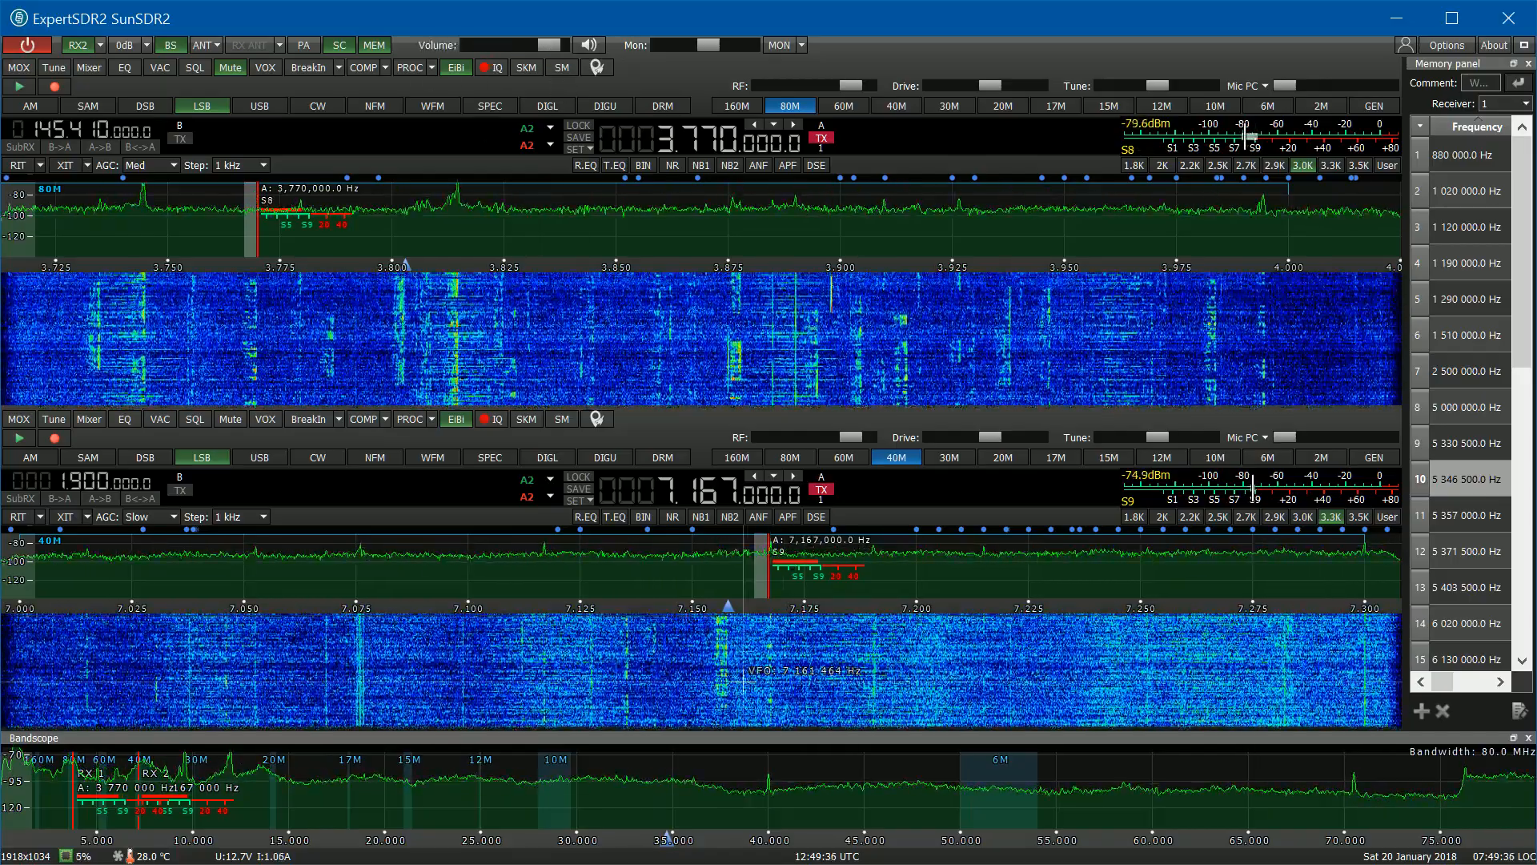
pyautogui.click(730, 672)
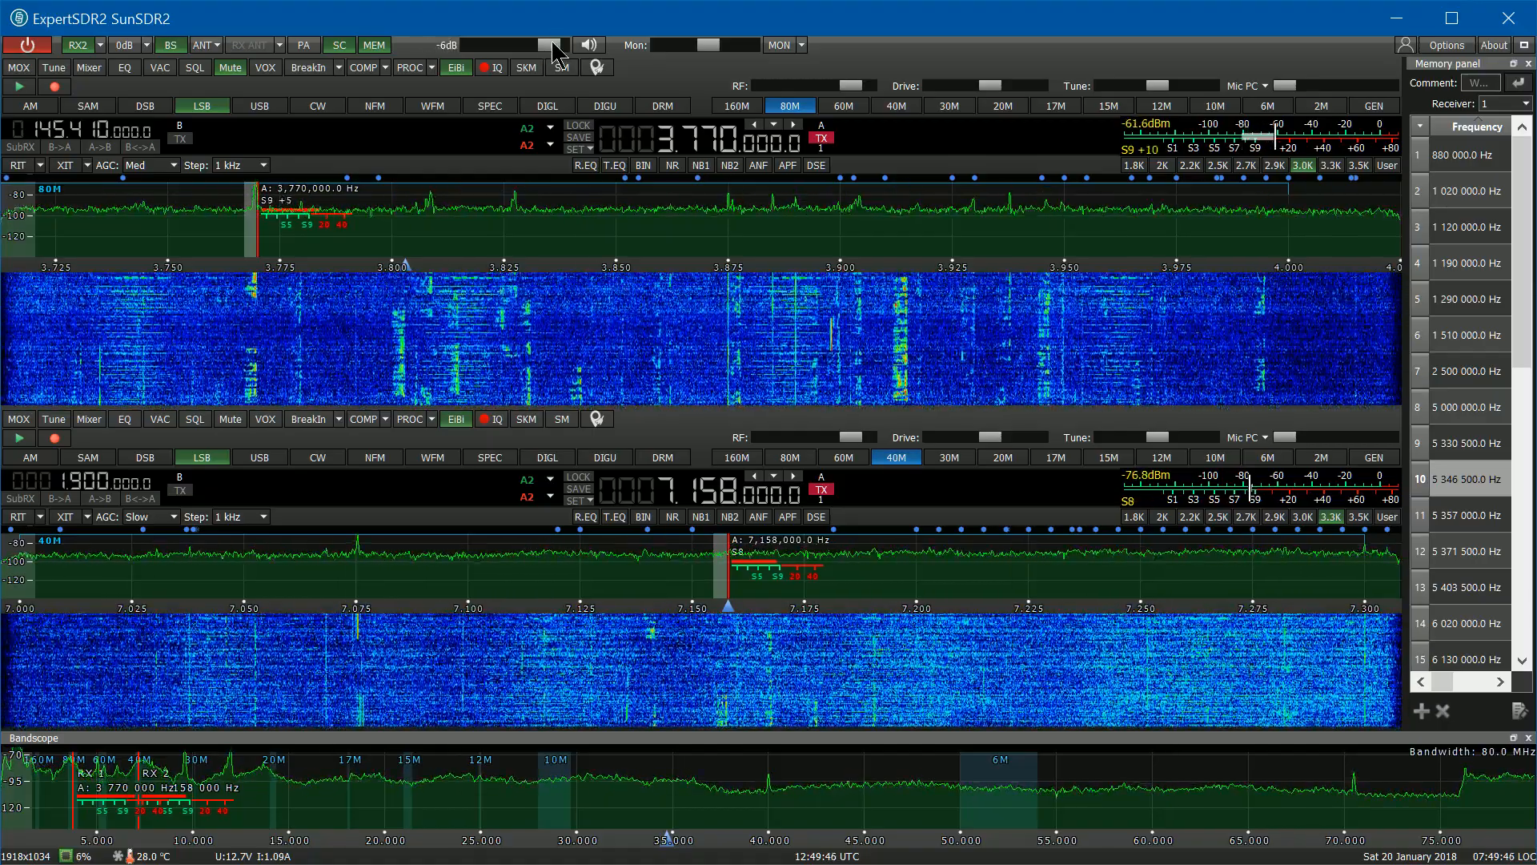
pyautogui.moveTo(554, 46); pyautogui.dragTo(502, 58)
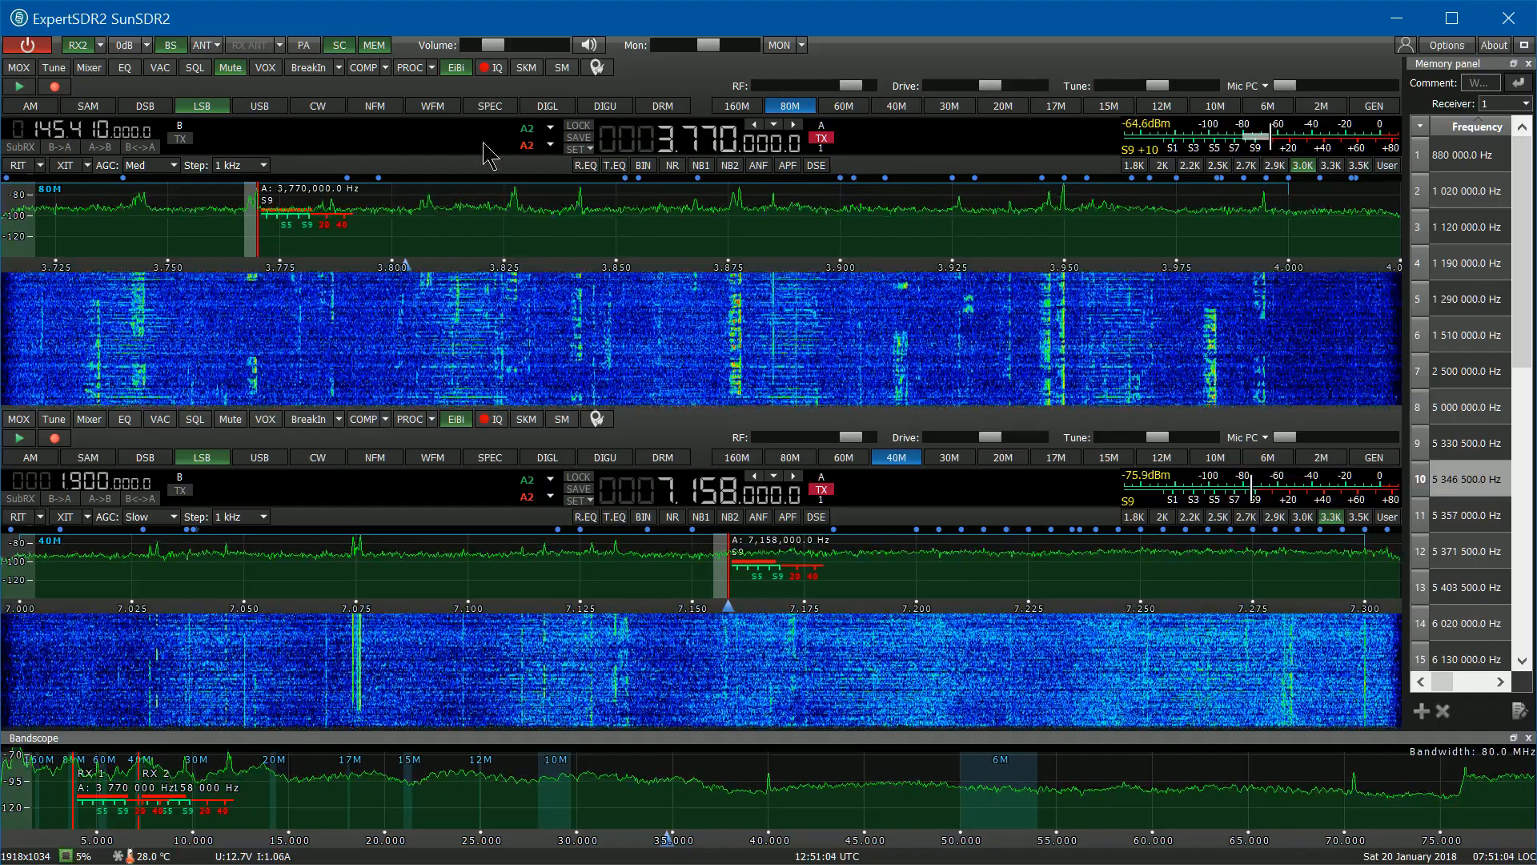
pyautogui.click(457, 68)
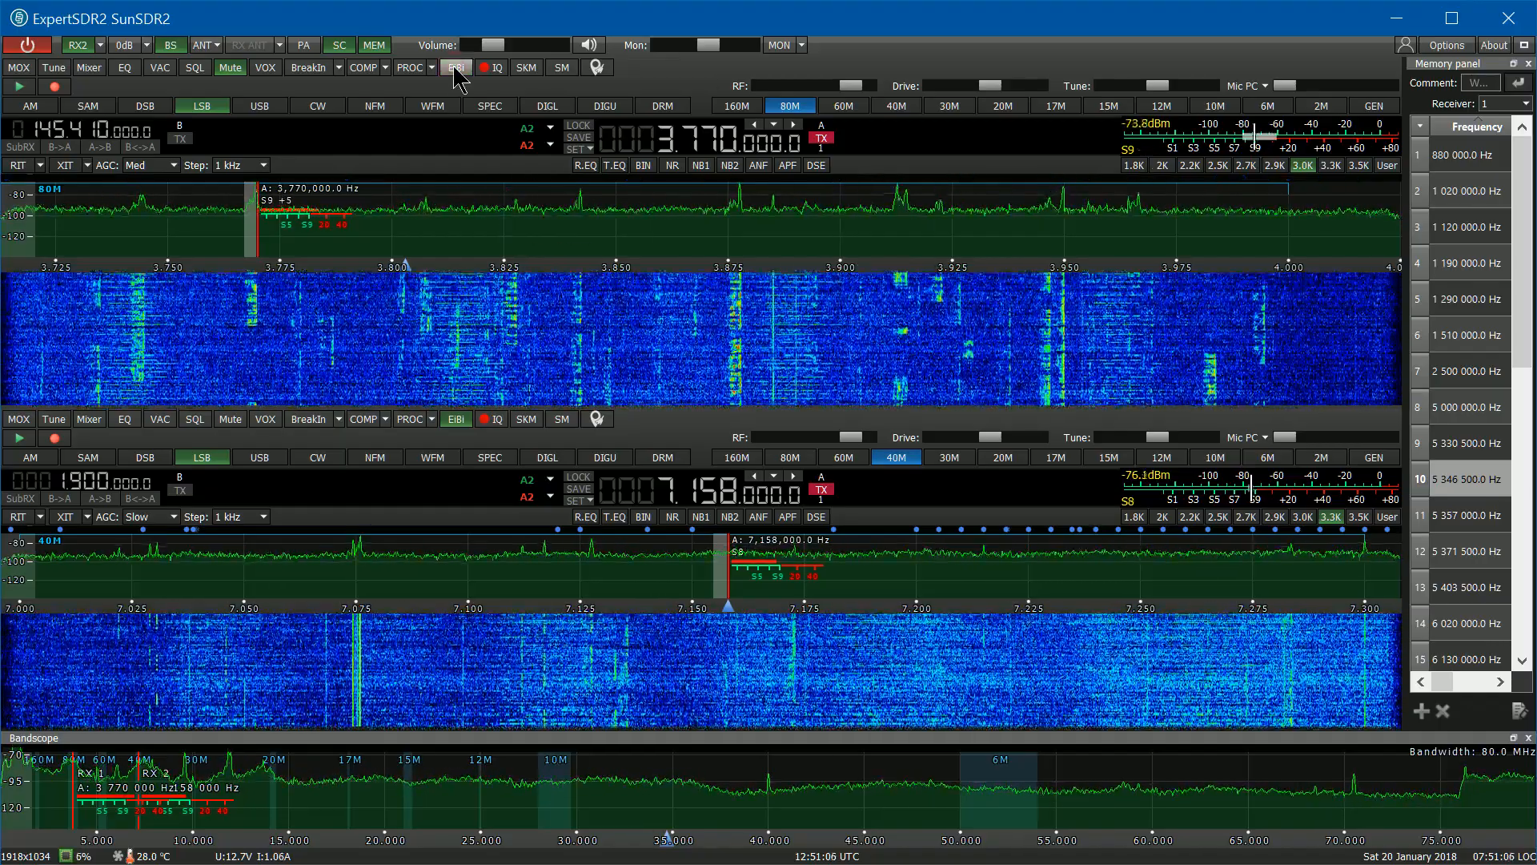
pyautogui.click(457, 69)
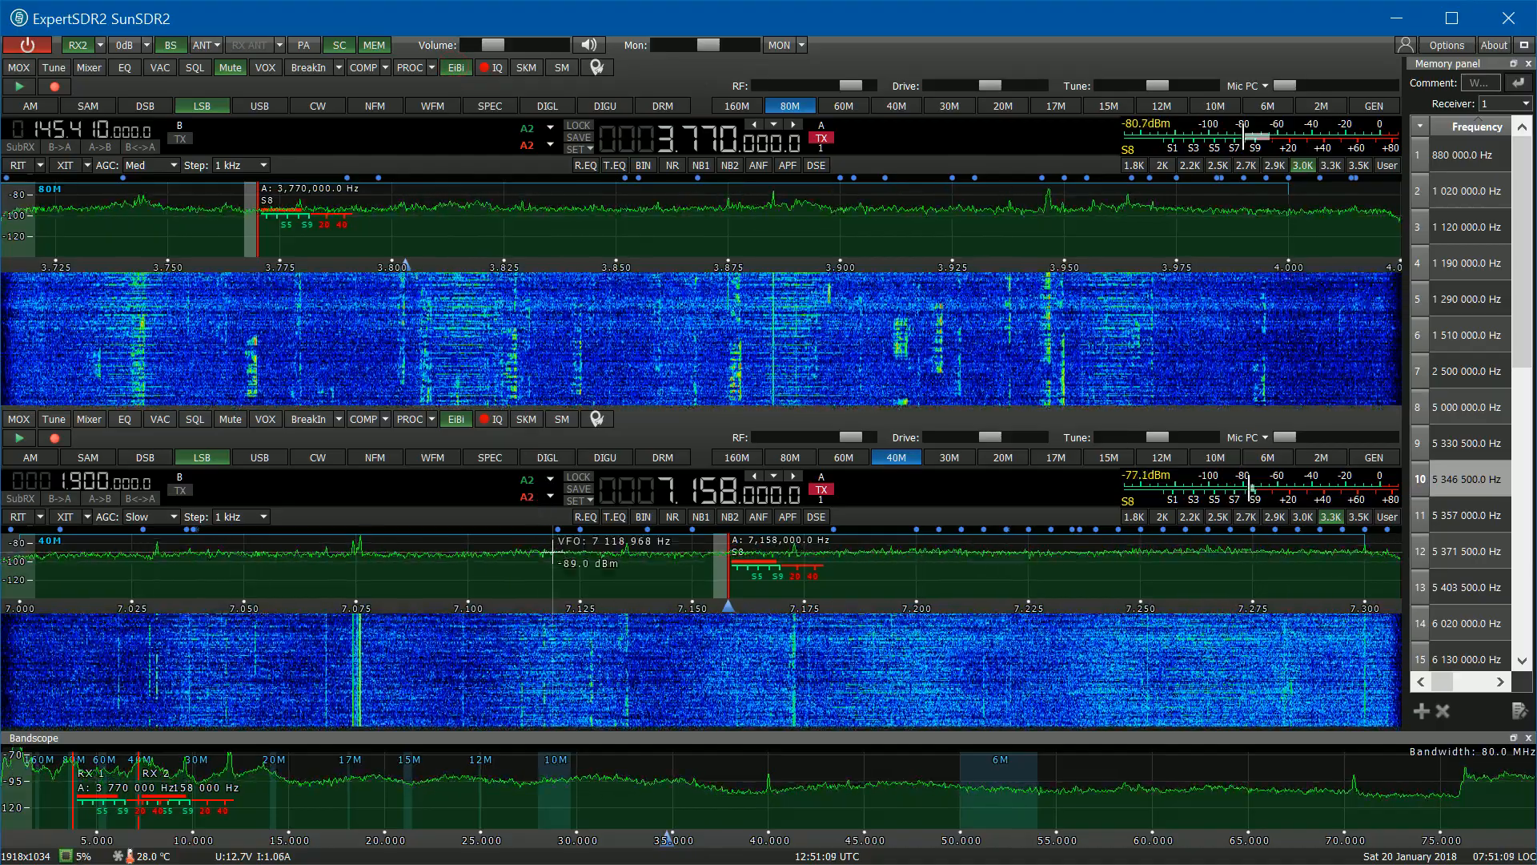